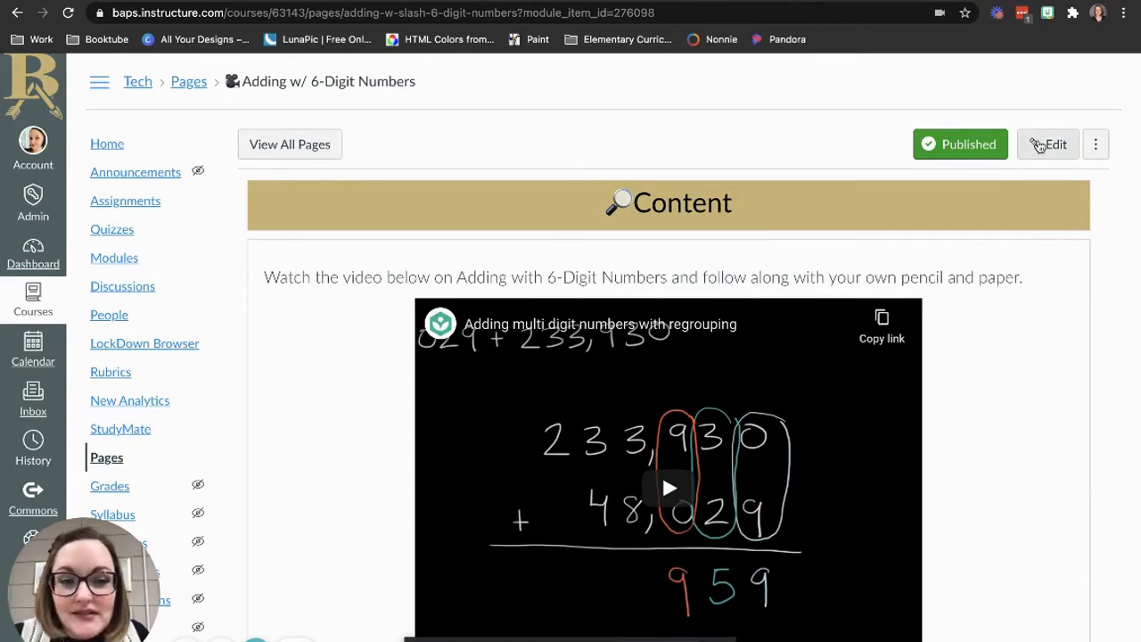
# Open the Adding w/ 6-Digit Numbers page for editing and close the Design Tools.
pyautogui.click(1039, 145)
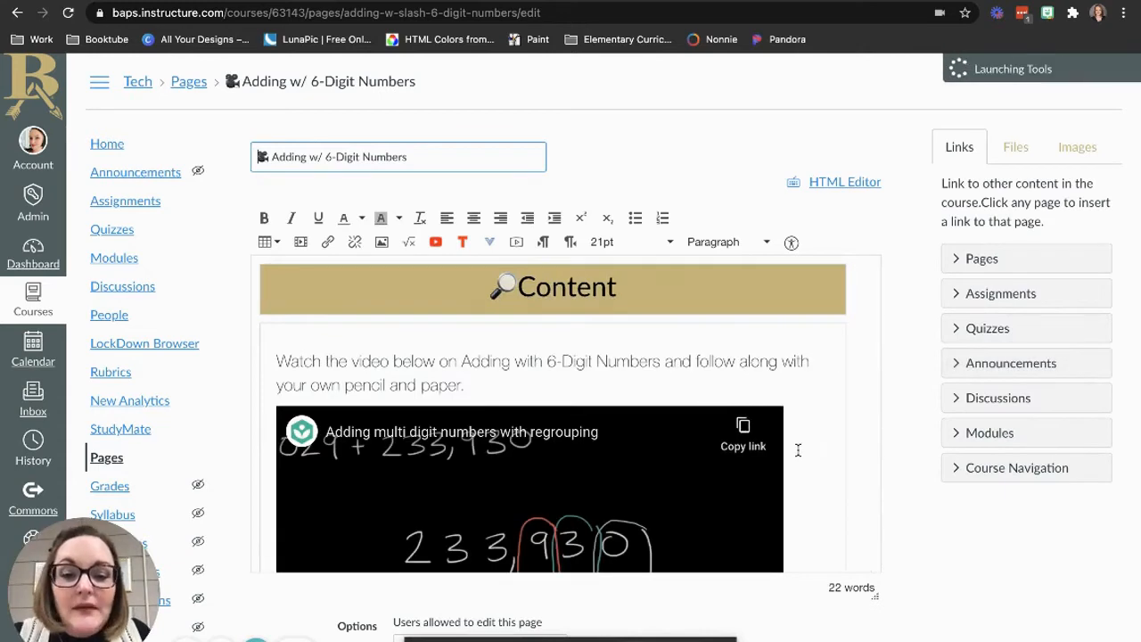
pyautogui.scroll(-2, 798, 450)
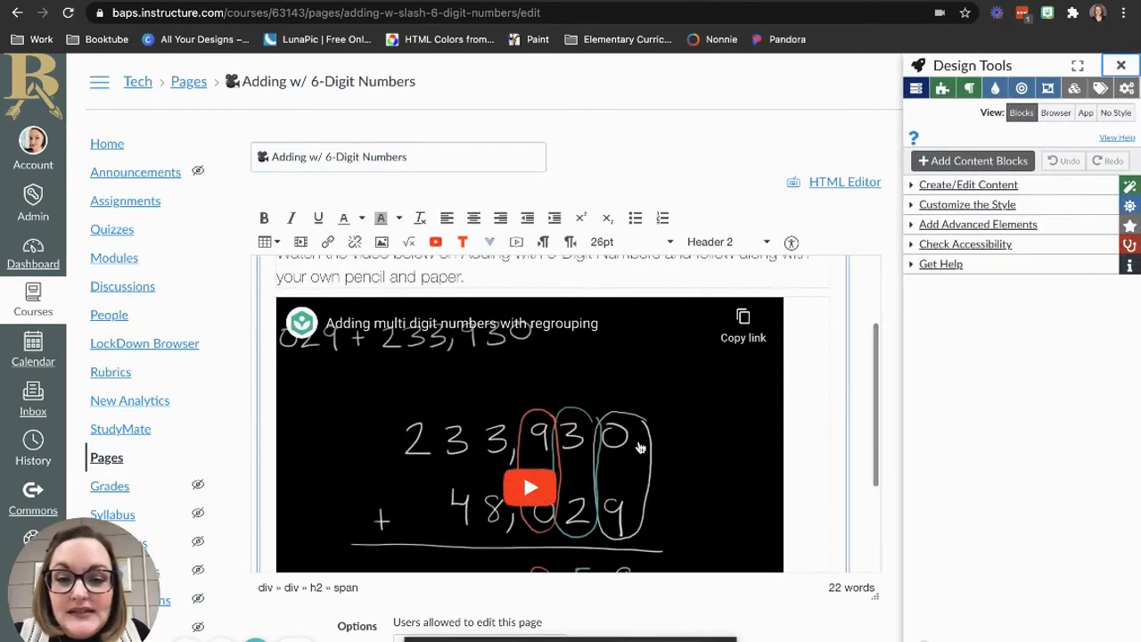
pyautogui.click(1121, 65)
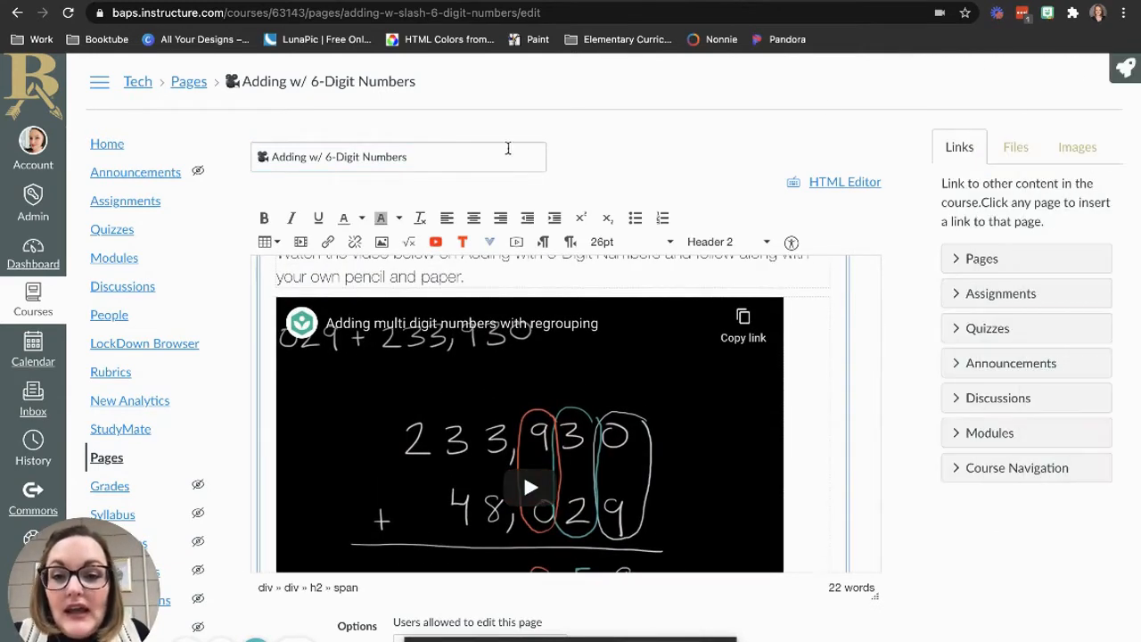
# Open the editor's YouTube video search and cancel it without inserting a video.
pyautogui.click(436, 243)
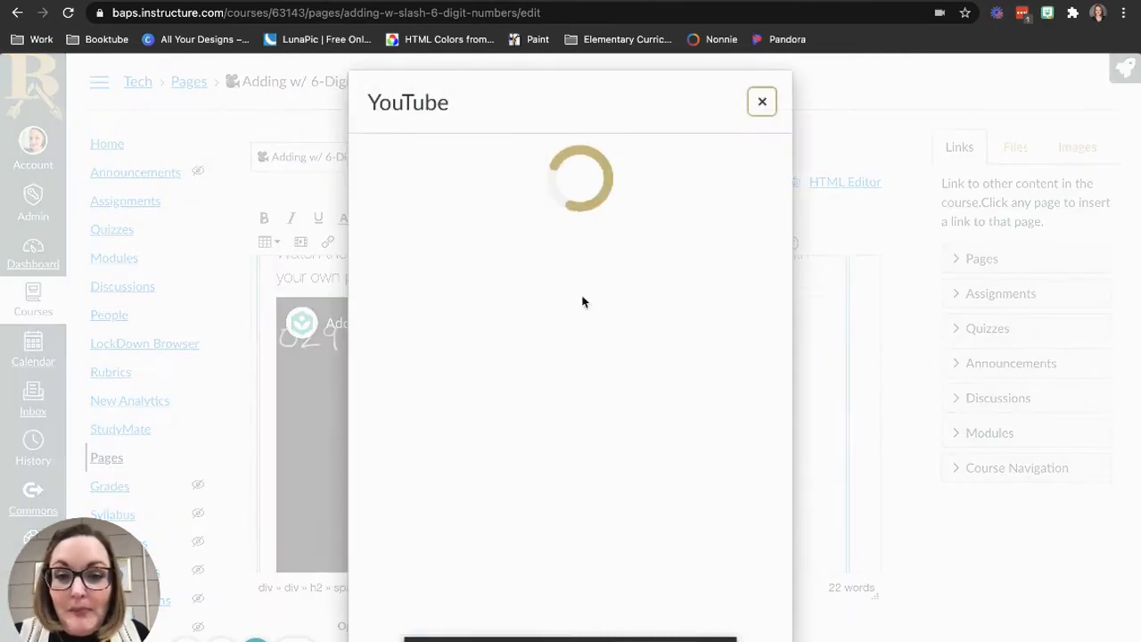
pyautogui.click(630, 187)
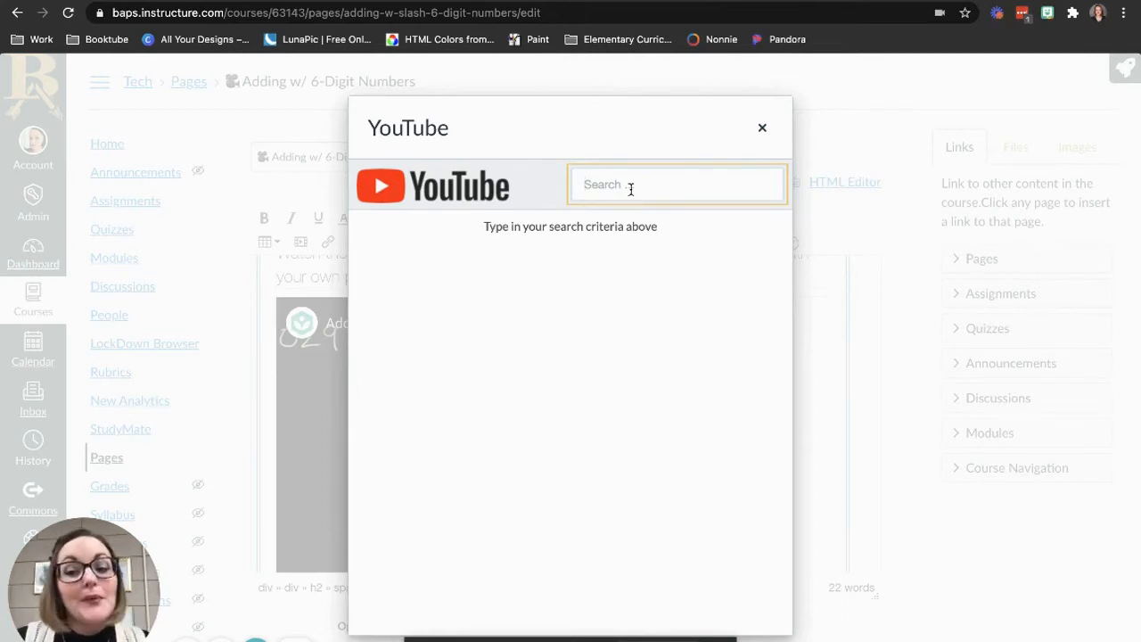
pyautogui.click(762, 128)
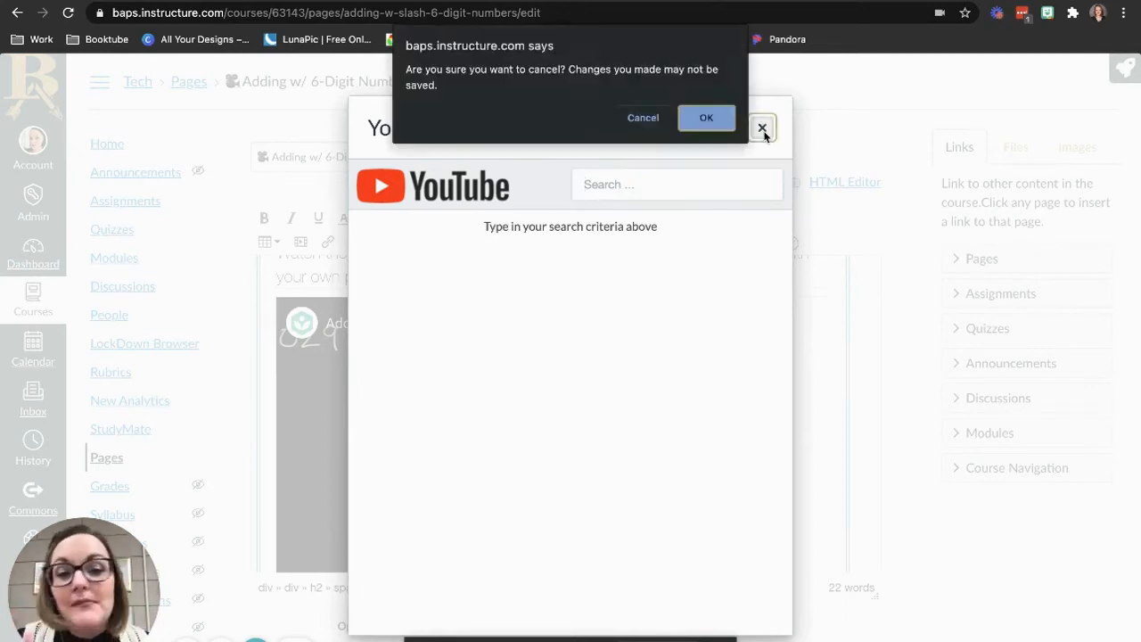
pyautogui.click(711, 118)
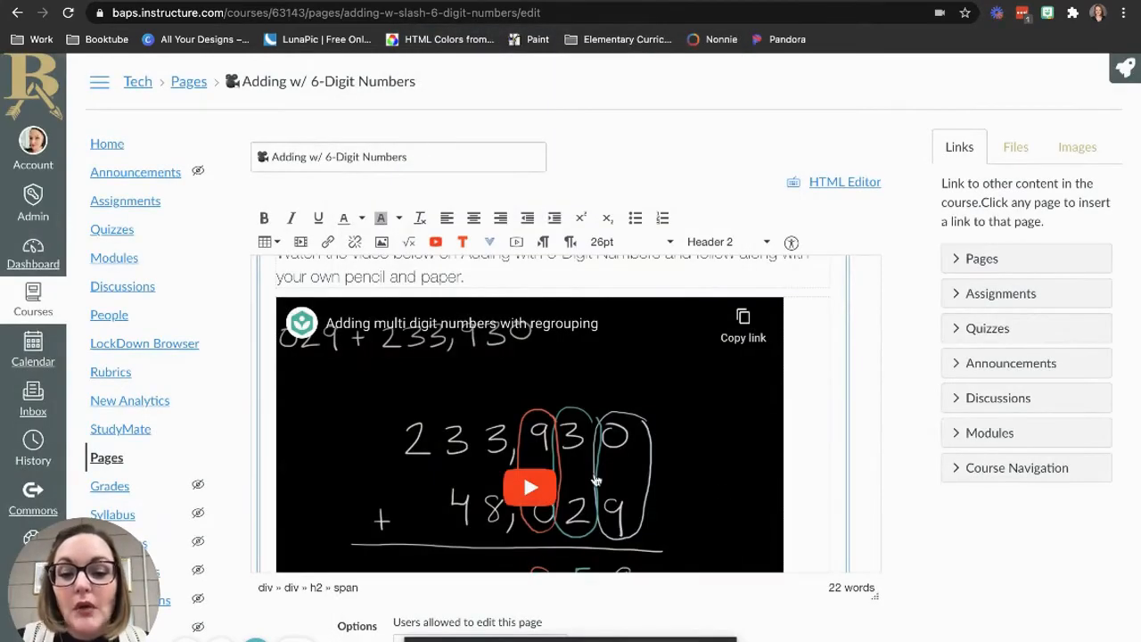
# Review the embedded addition video in the editor and save the page.
pyautogui.scroll(1, 493, 434)
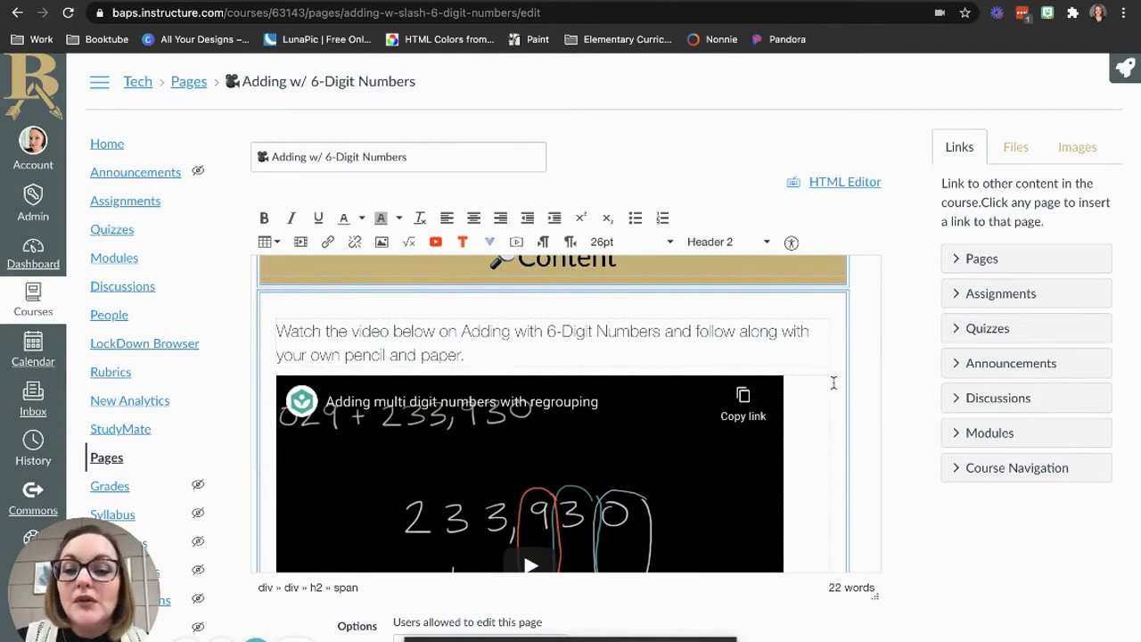
pyautogui.scroll(-5, 876, 478)
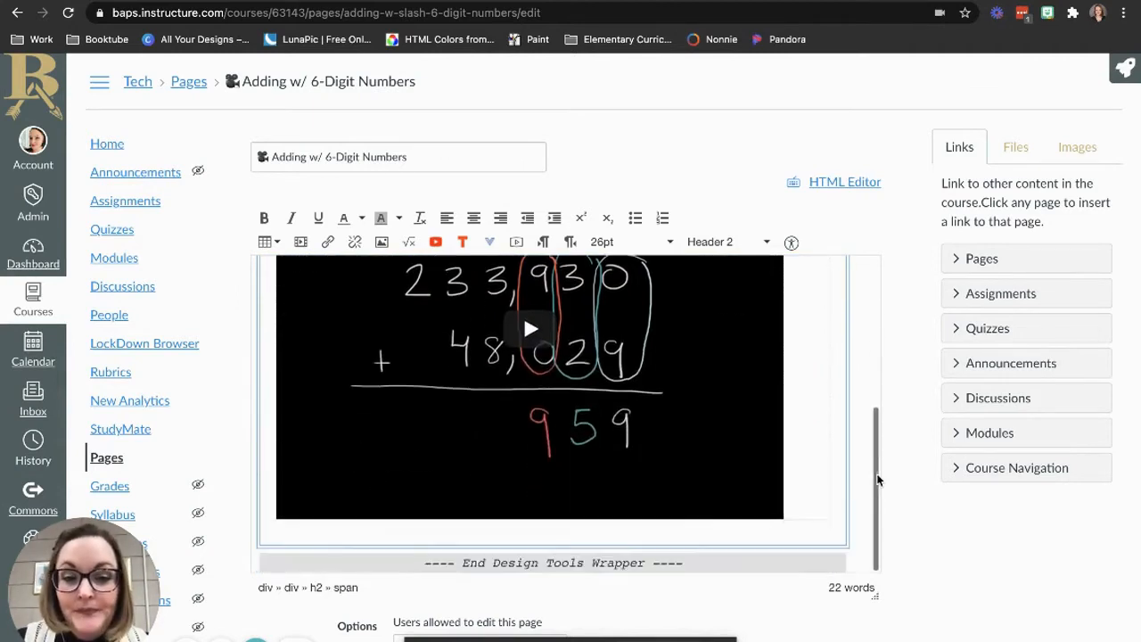
pyautogui.click(878, 635)
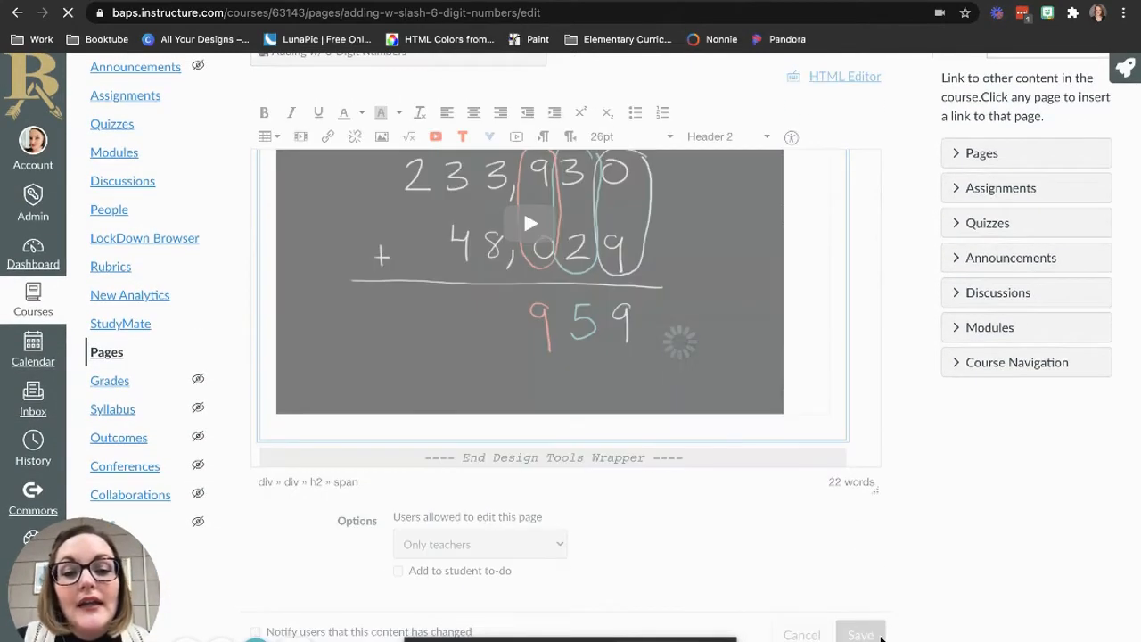
# Go to the next module item, Practice Adding w/ 6-Digit Numbers, and load its assignment in a new window.
pyautogui.scroll(-2, 950, 543)
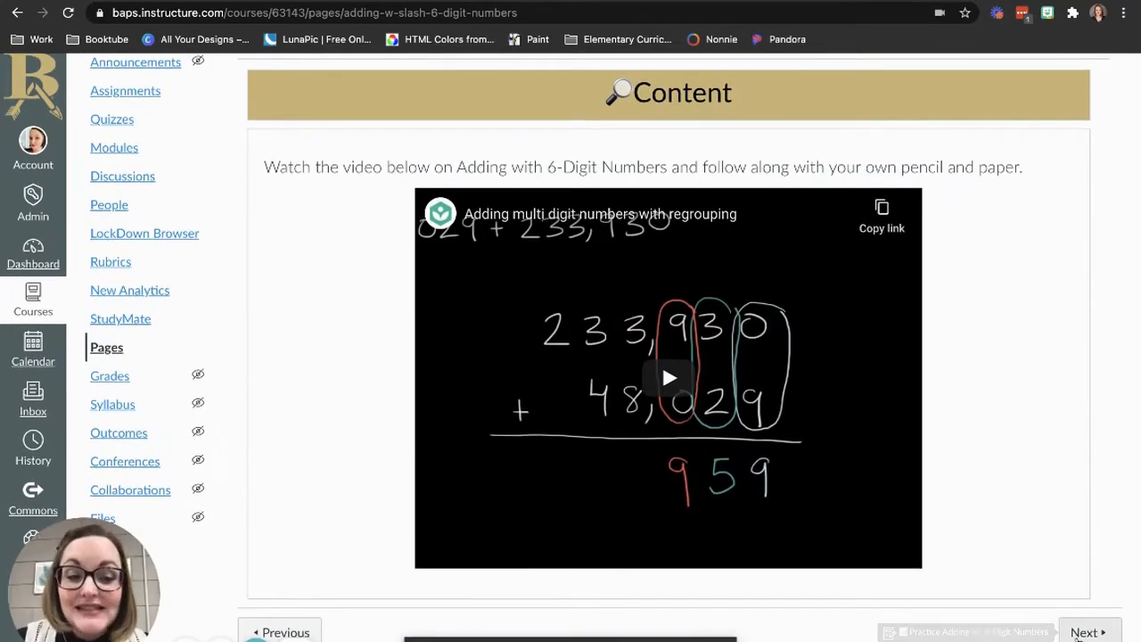
pyautogui.click(1084, 632)
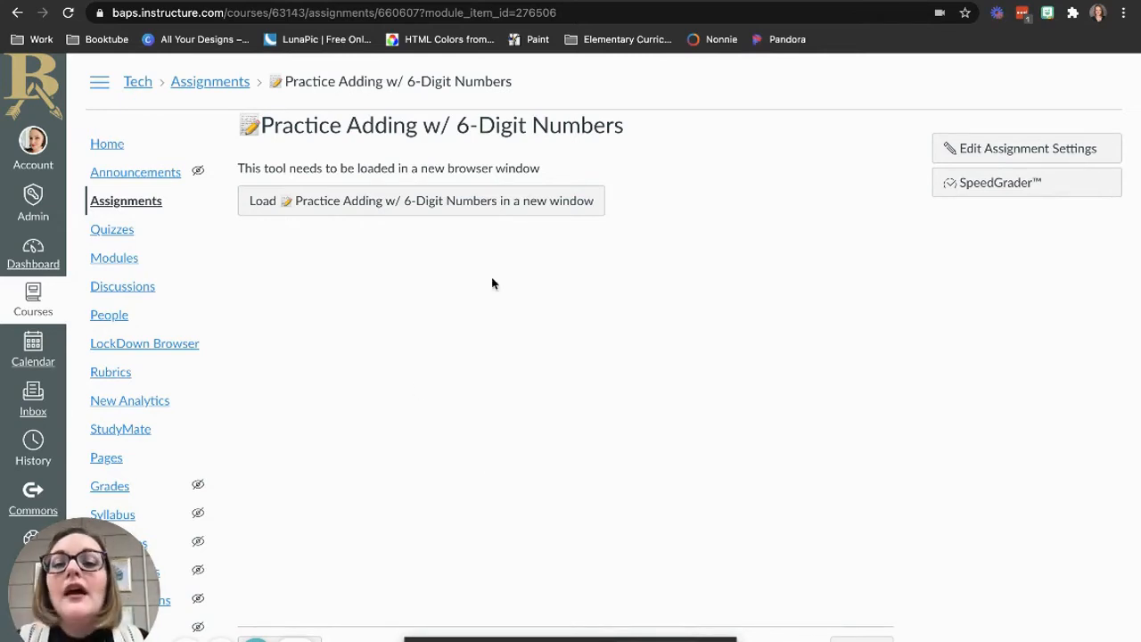
pyautogui.click(467, 211)
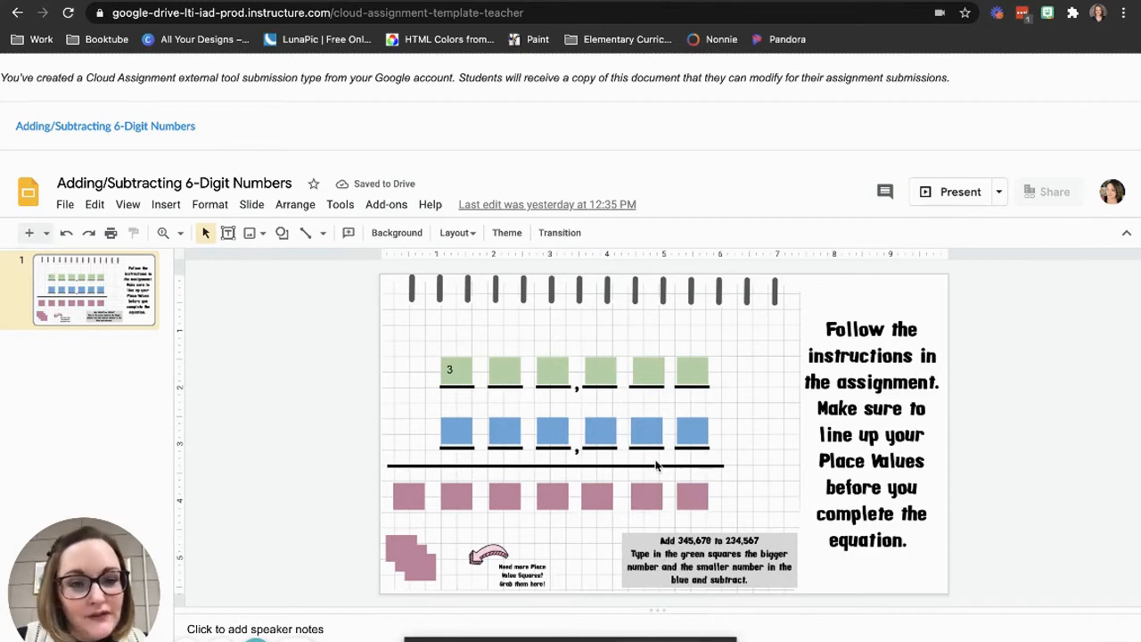
# Clear the first green square and fill the green row with 3, 4, 5, 6, 7 and 8, one digit per square.
pyautogui.click(453, 369)
pyautogui.click(460, 369)
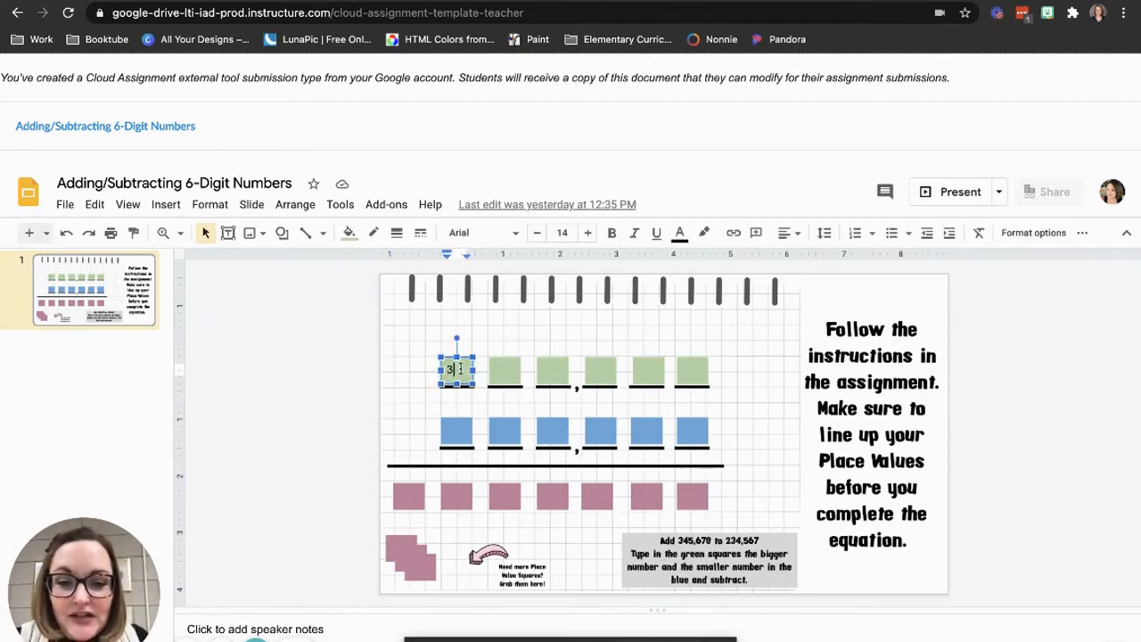
pyautogui.press('BackSpace')
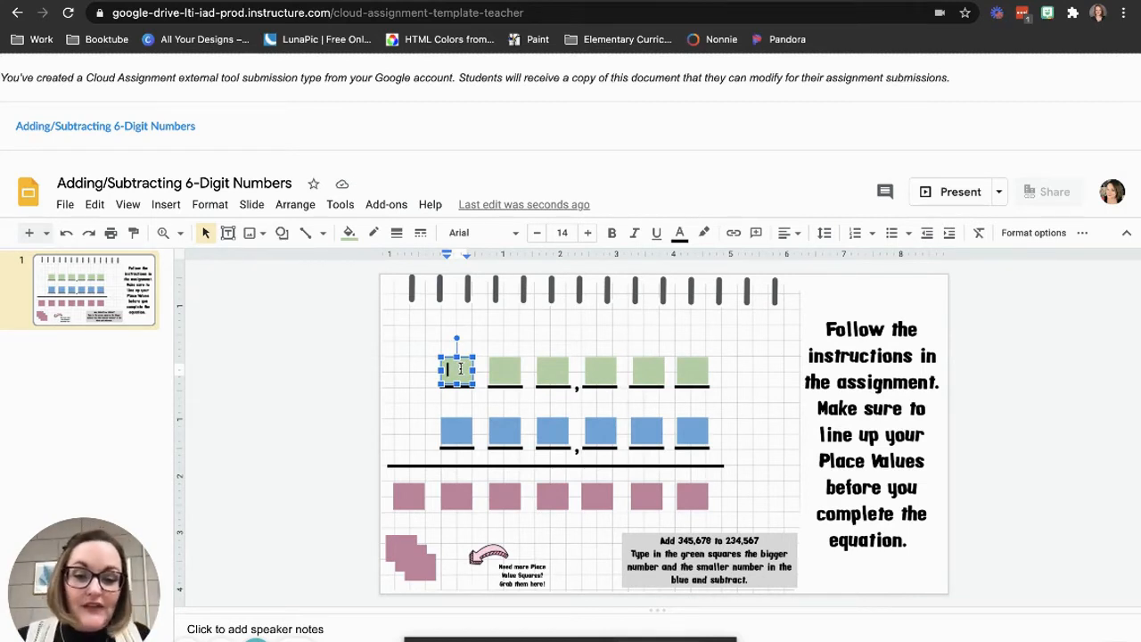
pyautogui.write('3')
pyautogui.click(502, 375)
pyautogui.write('4')
pyautogui.click(547, 367)
pyautogui.write('5')
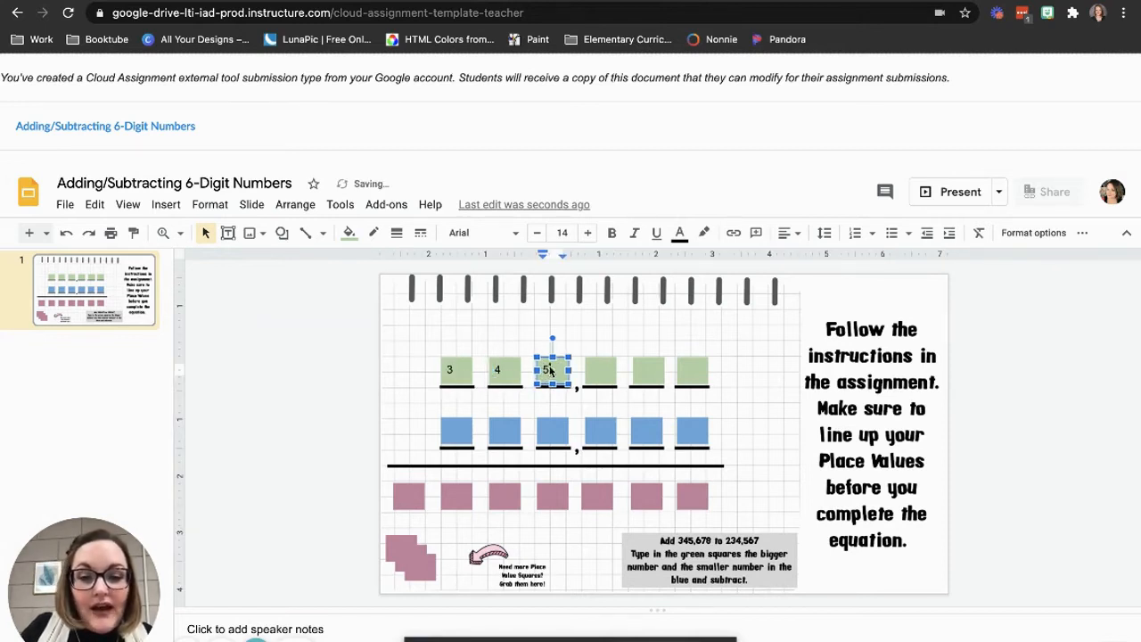
pyautogui.click(602, 374)
pyautogui.write('6')
pyautogui.click(646, 374)
pyautogui.write('7')
pyautogui.click(693, 373)
pyautogui.write('8')
pyautogui.click(453, 428)
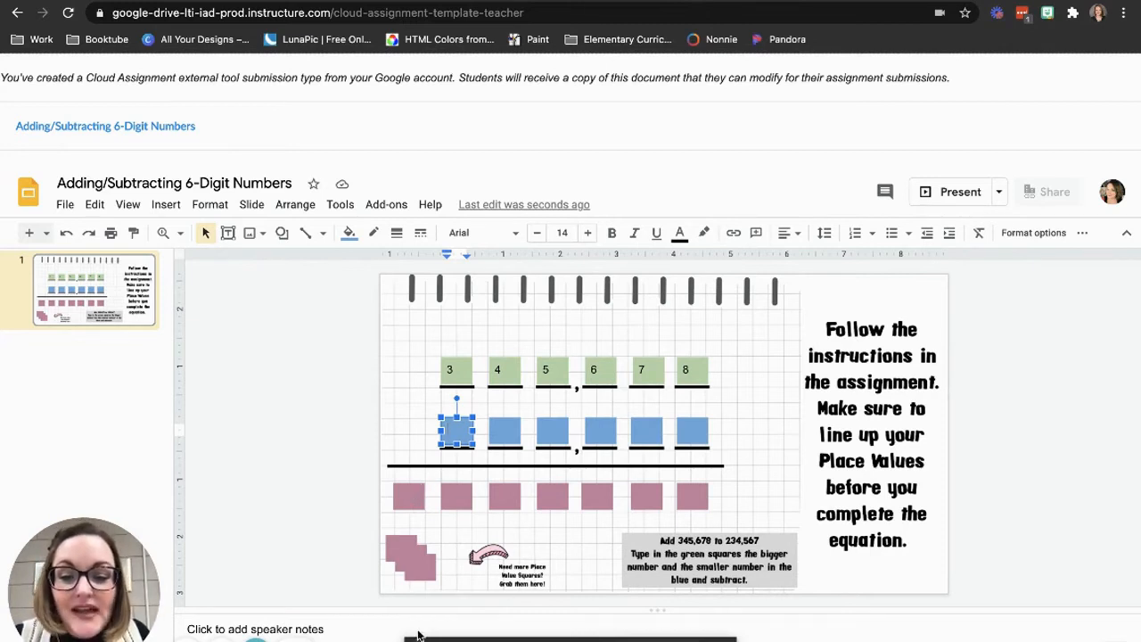
# Move a spare pink square just below the second answer square, enter 4 in it and delete that digit.
pyautogui.moveTo(428, 560); pyautogui.dragTo(464, 535)
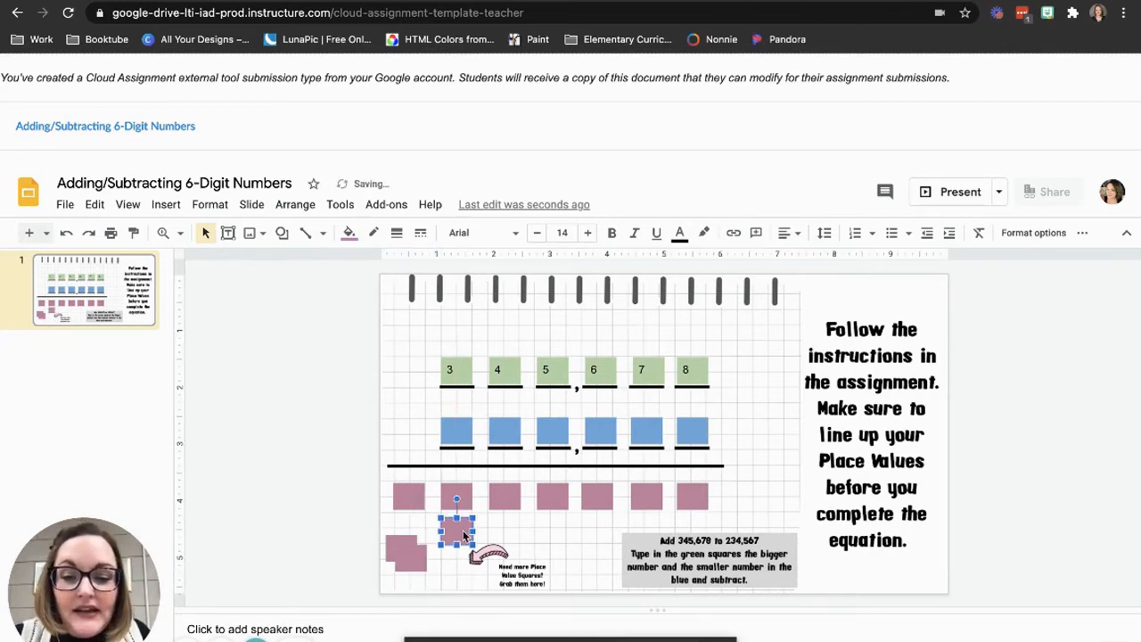
pyautogui.doubleClick(464, 535)
pyautogui.write('4')
pyautogui.press('BackSpace')
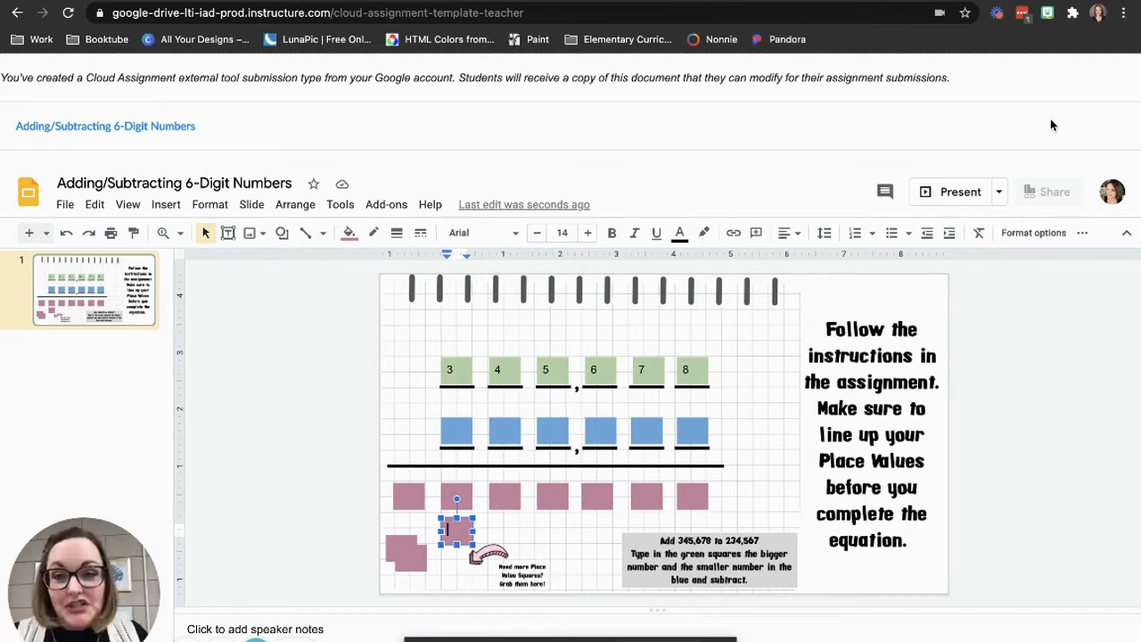
# Return to the Canvas course and advance to the Subtracting w/ 6-Digit Numbers page.
pyautogui.moveTo(499, 1)
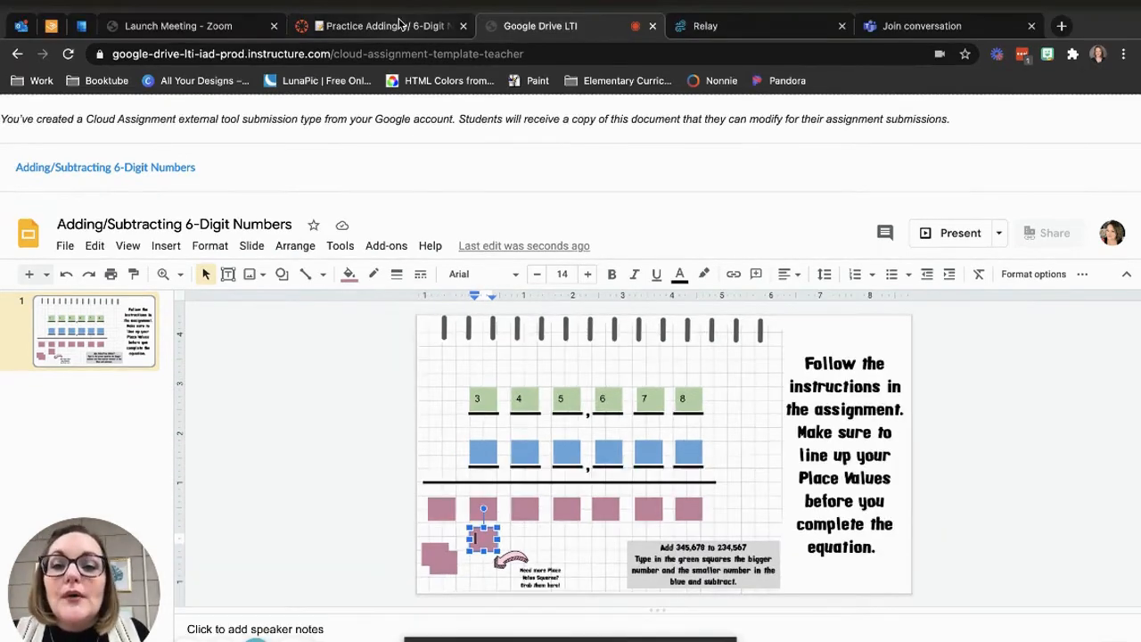
pyautogui.click(399, 21)
pyautogui.scroll(-1, 793, 518)
pyautogui.click(862, 639)
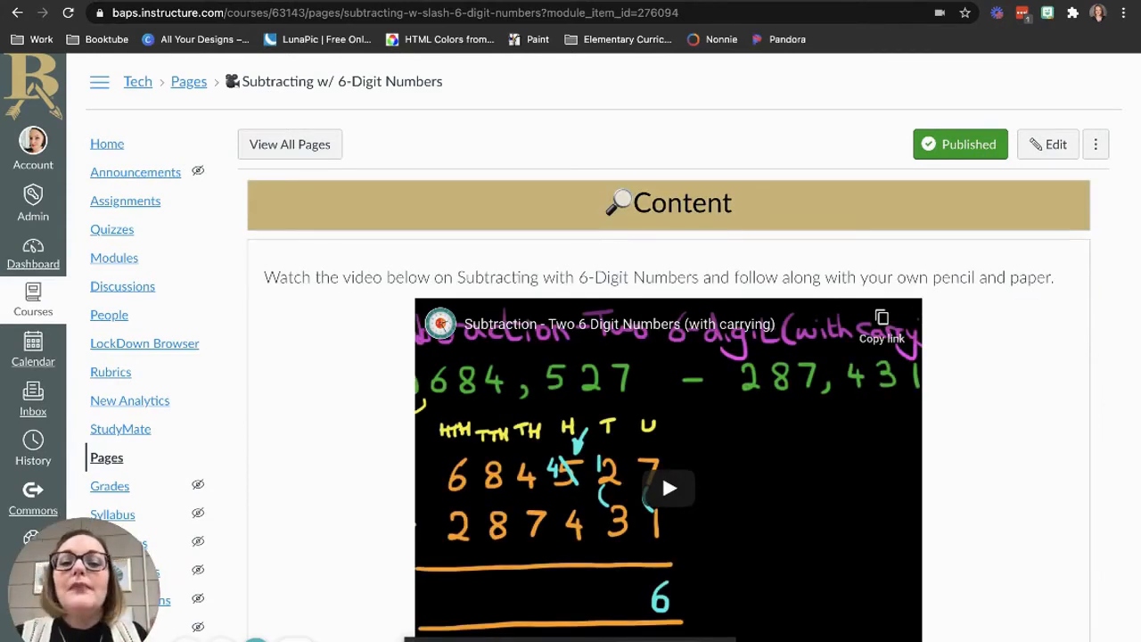
# Look over the subtraction video page, advance to Practice Subtracting w/ 6-Digit Numbers, and load that assignment in a new window.
pyautogui.scroll(-2, 1031, 567)
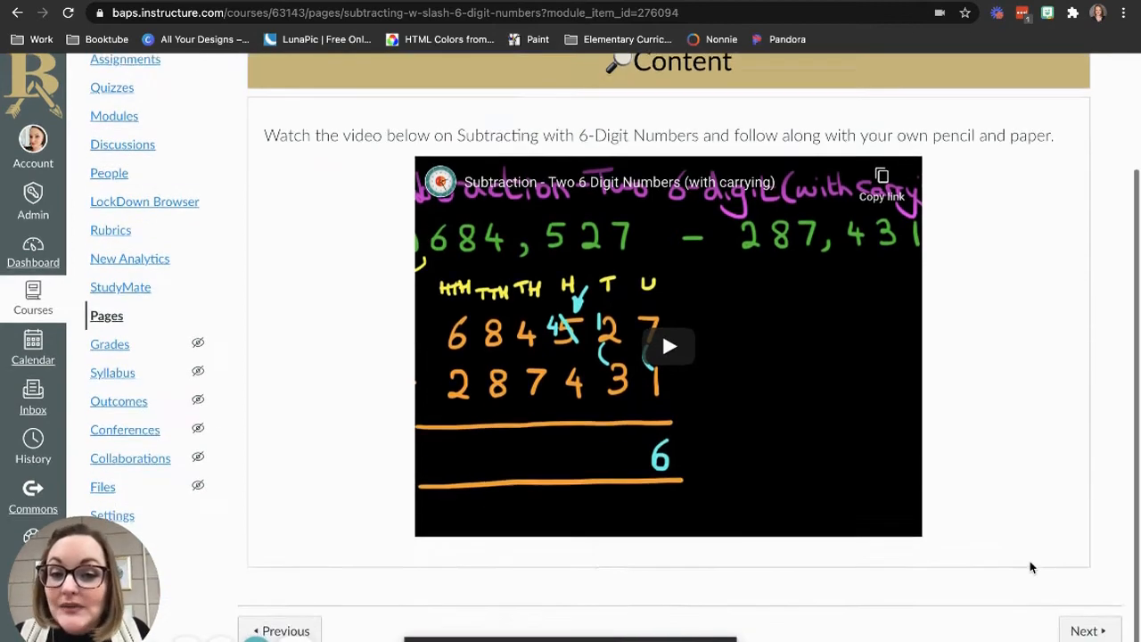
pyautogui.click(1085, 631)
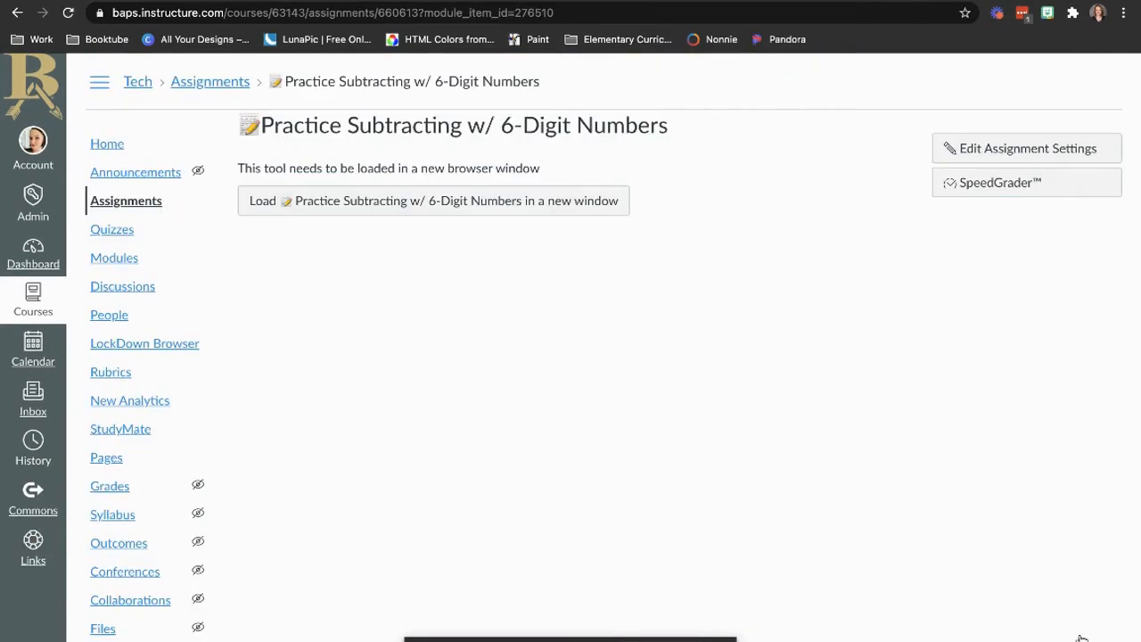
pyautogui.click(481, 201)
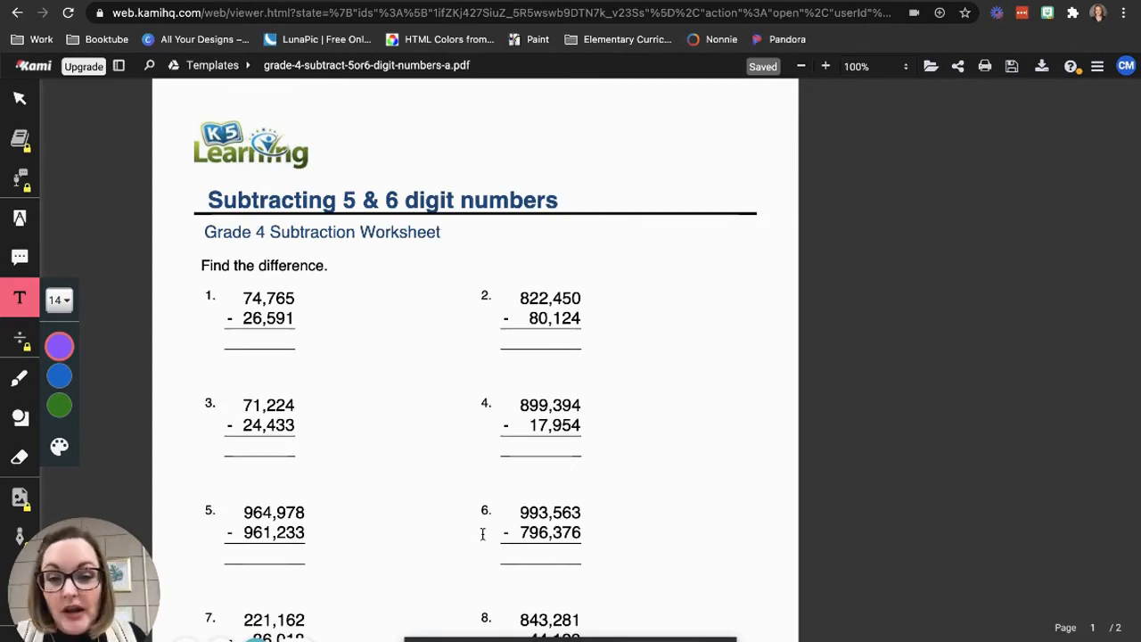
# Look over the subtraction worksheet, dismiss the template notice and add the text "Answer" in the answer space of problem 1.
pyautogui.scroll(-3, 482, 387)
pyautogui.scroll(3, 482, 386)
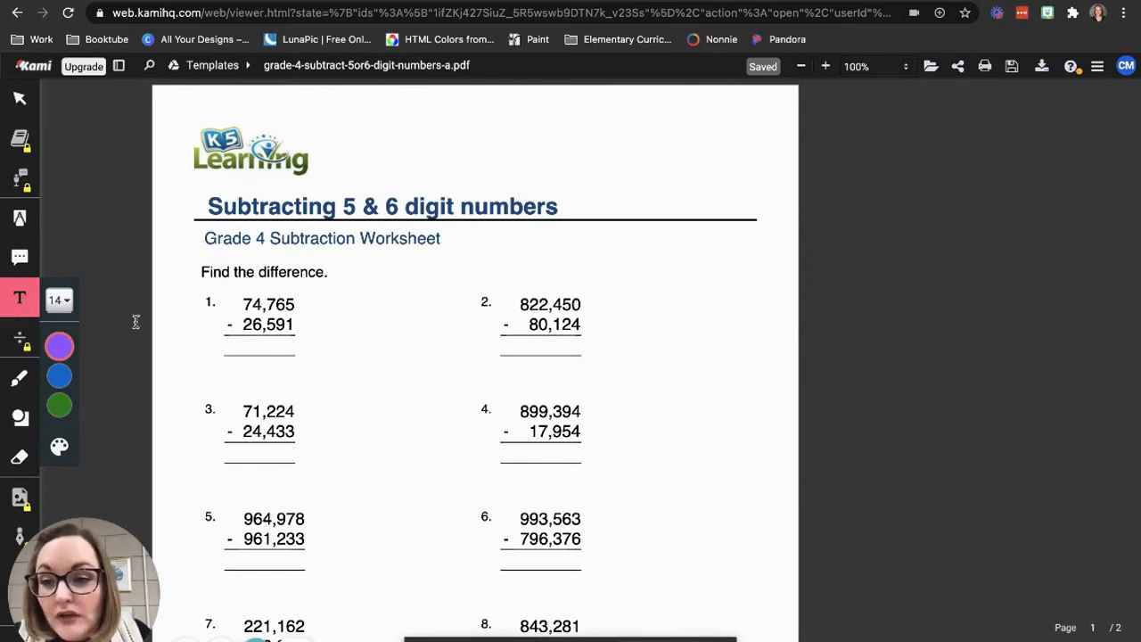
pyautogui.click(25, 297)
pyautogui.click(232, 345)
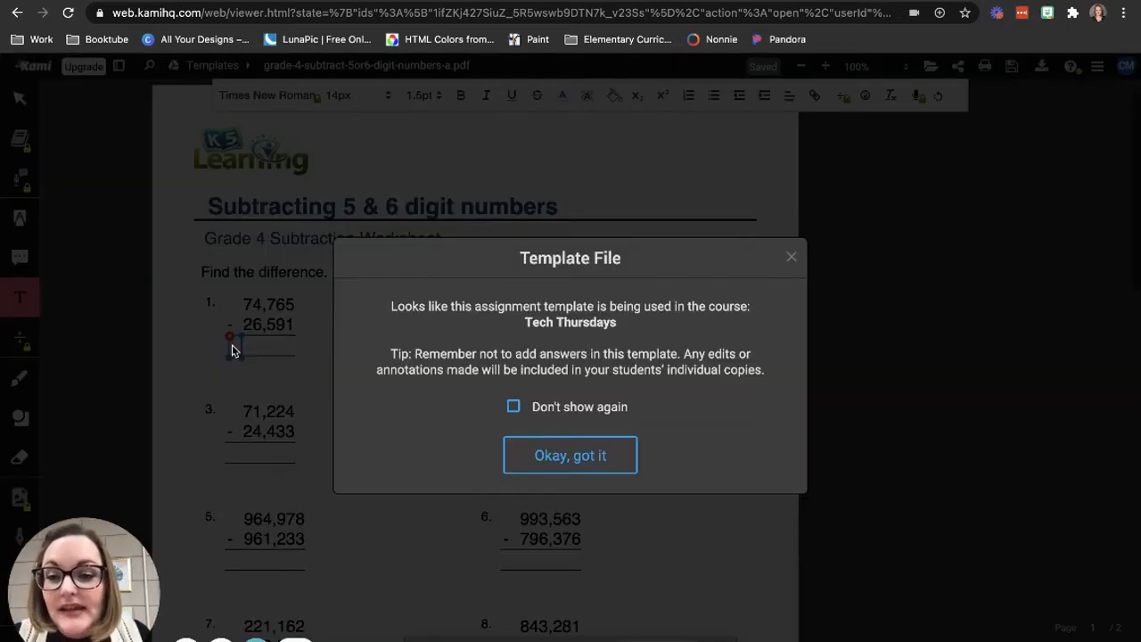
pyautogui.click(605, 452)
pyautogui.click(275, 345)
pyautogui.write('Answer')
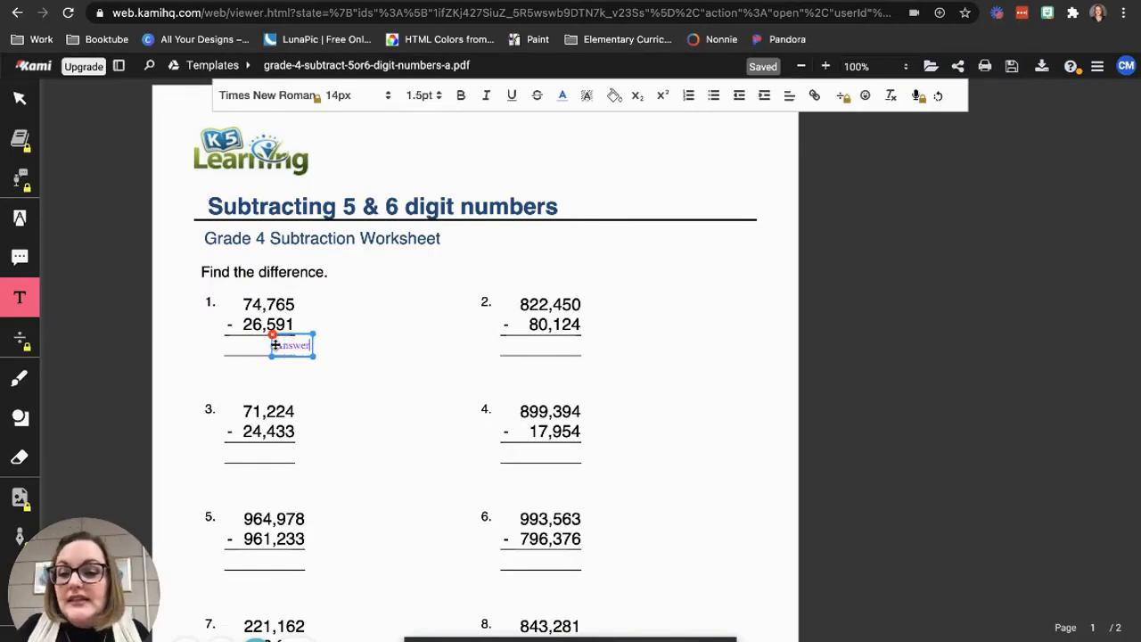
pyautogui.click(370, 364)
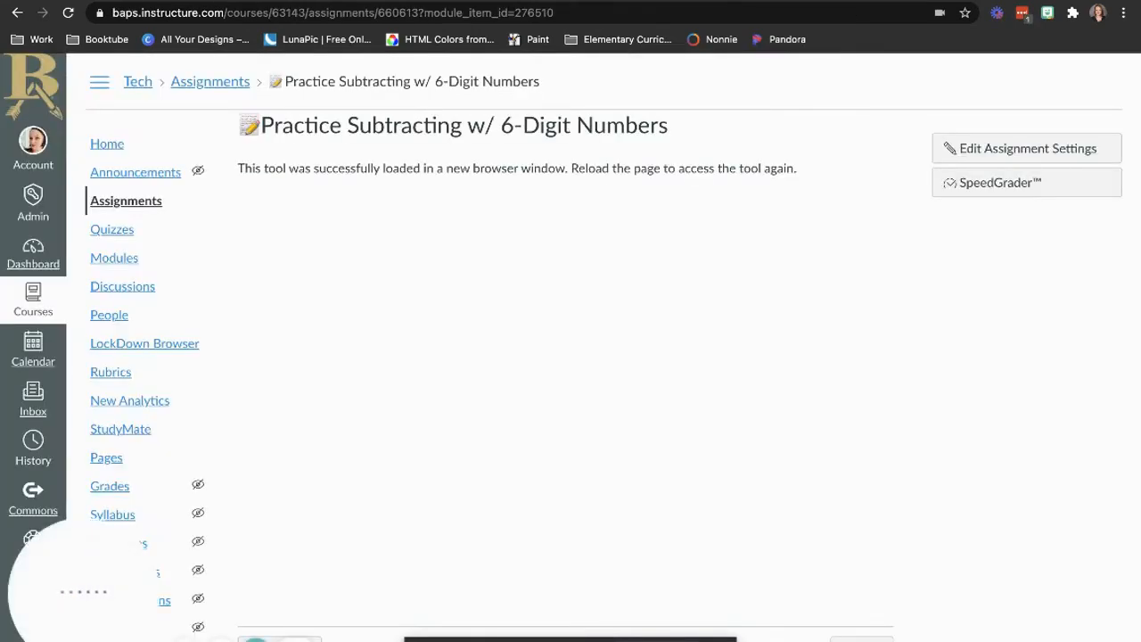
# Advance from the subtraction assignment in Canvas to the Game Practice page and look through its subtracting and adding math games.
pyautogui.scroll(-1, 995, 559)
pyautogui.click(862, 639)
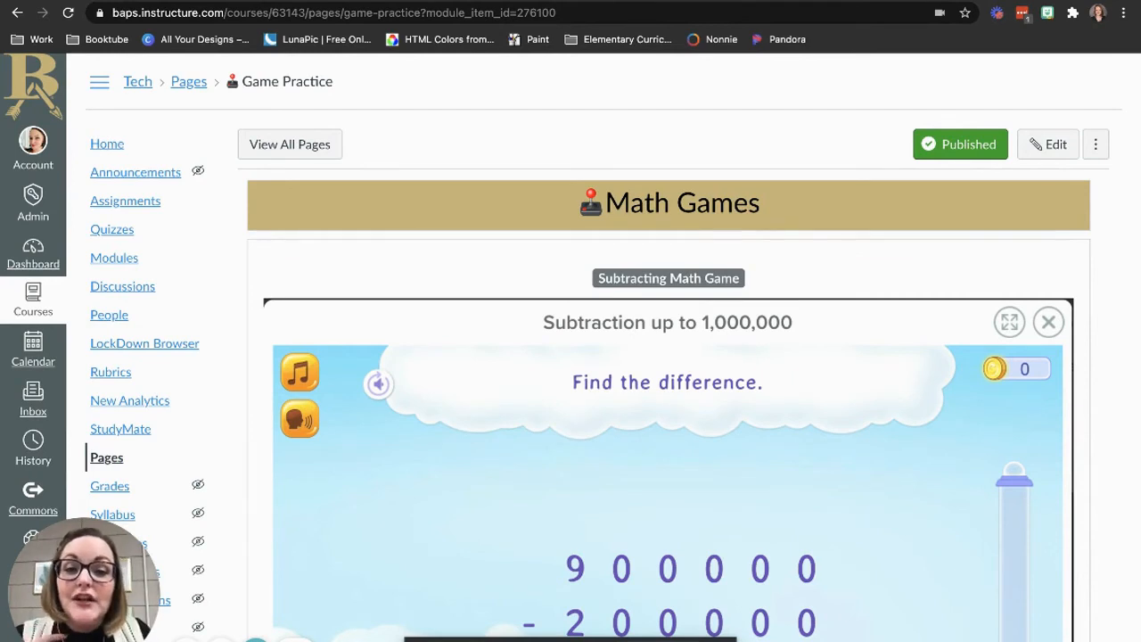
pyautogui.scroll(-3, 749, 437)
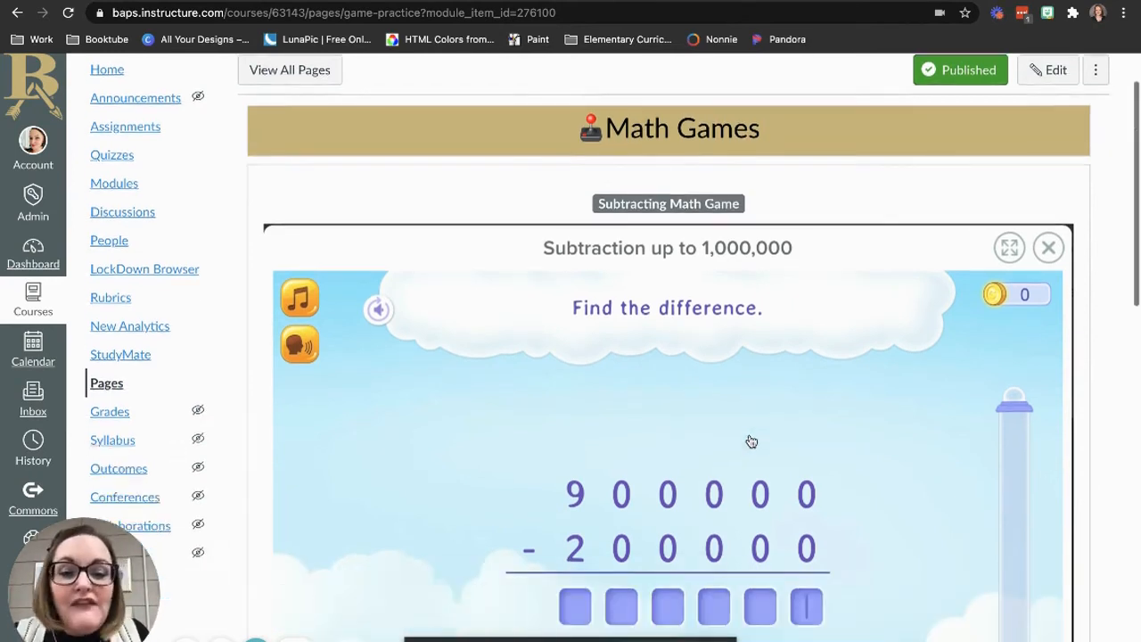
pyautogui.scroll(-7, 726, 181)
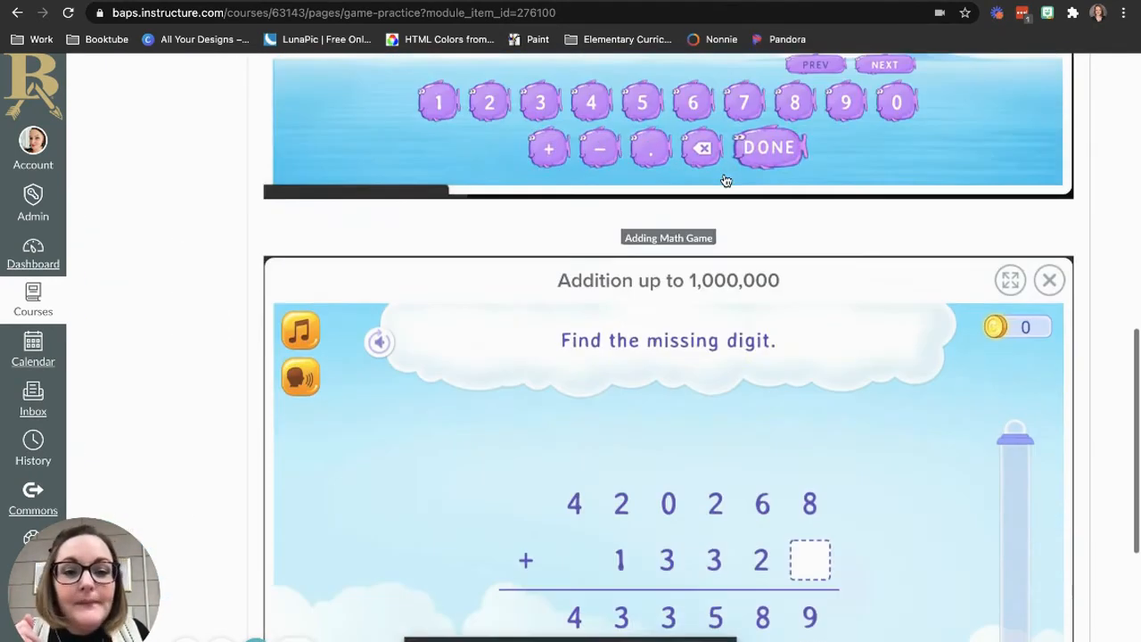
pyautogui.scroll(6, 712, 275)
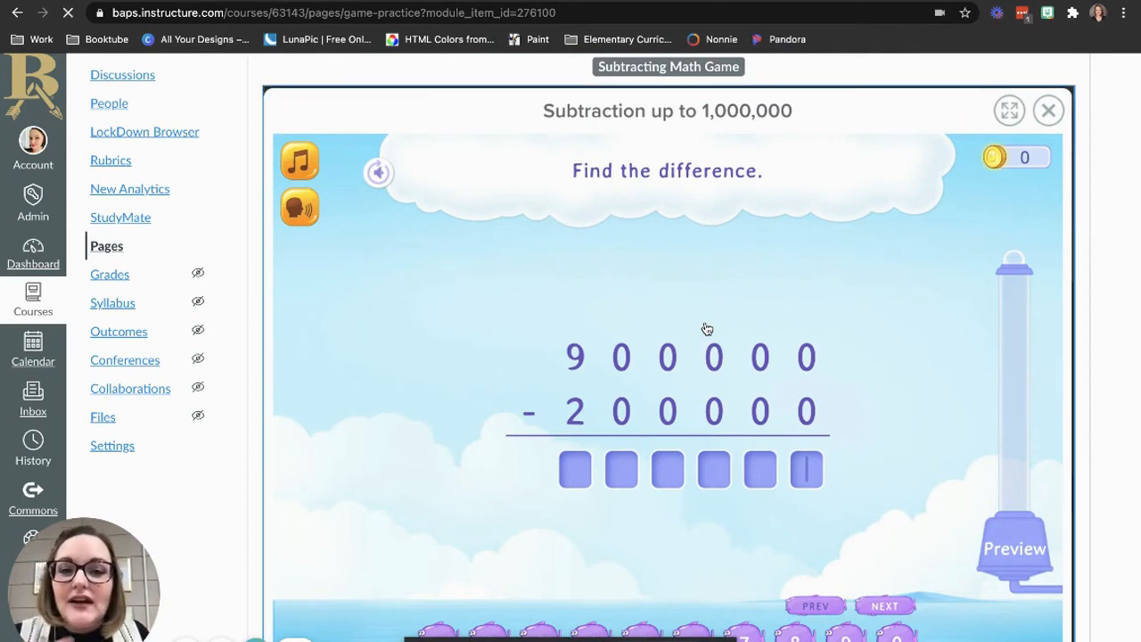
# Examine SplashLearn's Grade 4 Subtraction up to 1,000,000 page and return to the adding math game on the Game Practice page.
pyautogui.scroll(-1, 700, 483)
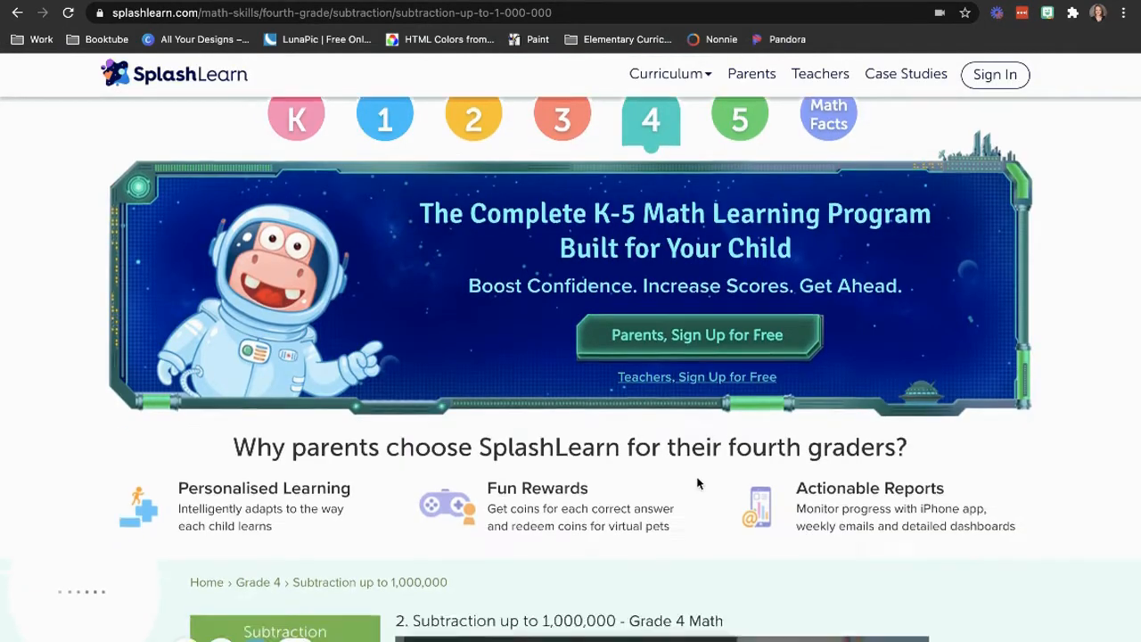
pyautogui.scroll(-6, 699, 483)
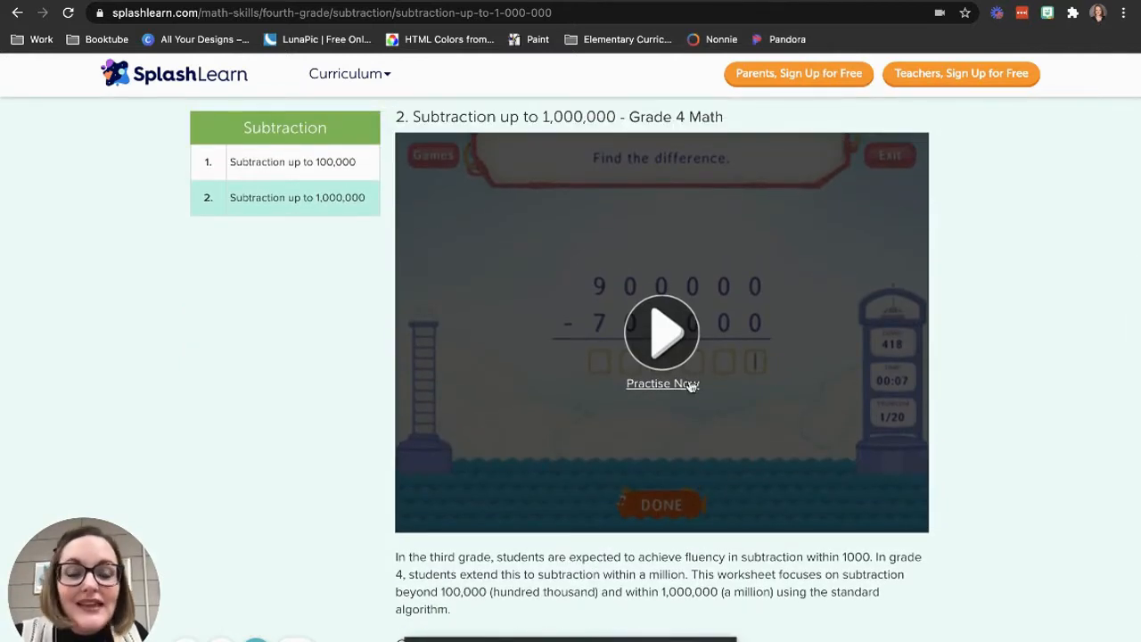
pyautogui.hotkey('alt', 'Left')
pyautogui.scroll(-12, 1004, 553)
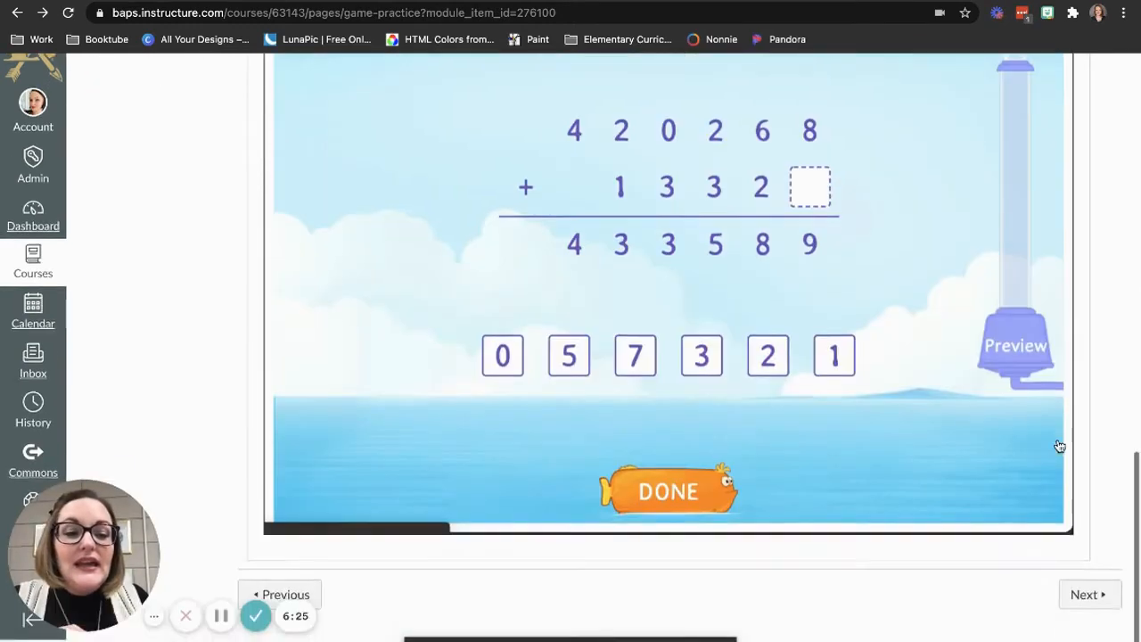
# Advance from the Game Practice page to Review of Adding/Subtracting 6-Digit Numbers and load that assignment in a new window.
pyautogui.scroll(-1, 1059, 446)
pyautogui.click(1090, 630)
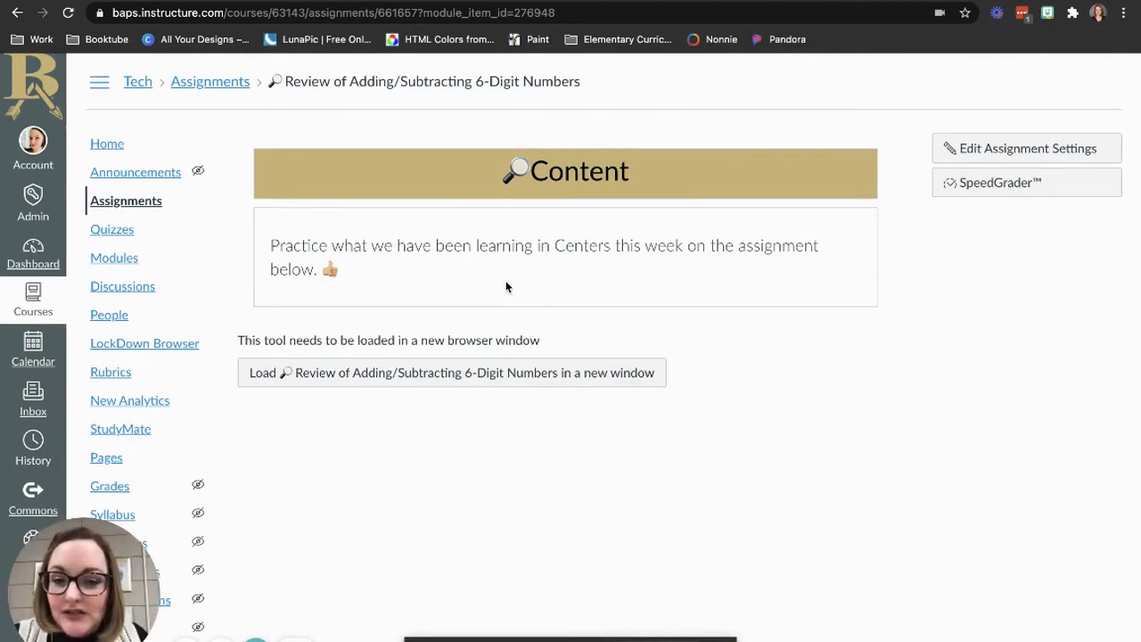
pyautogui.click(453, 387)
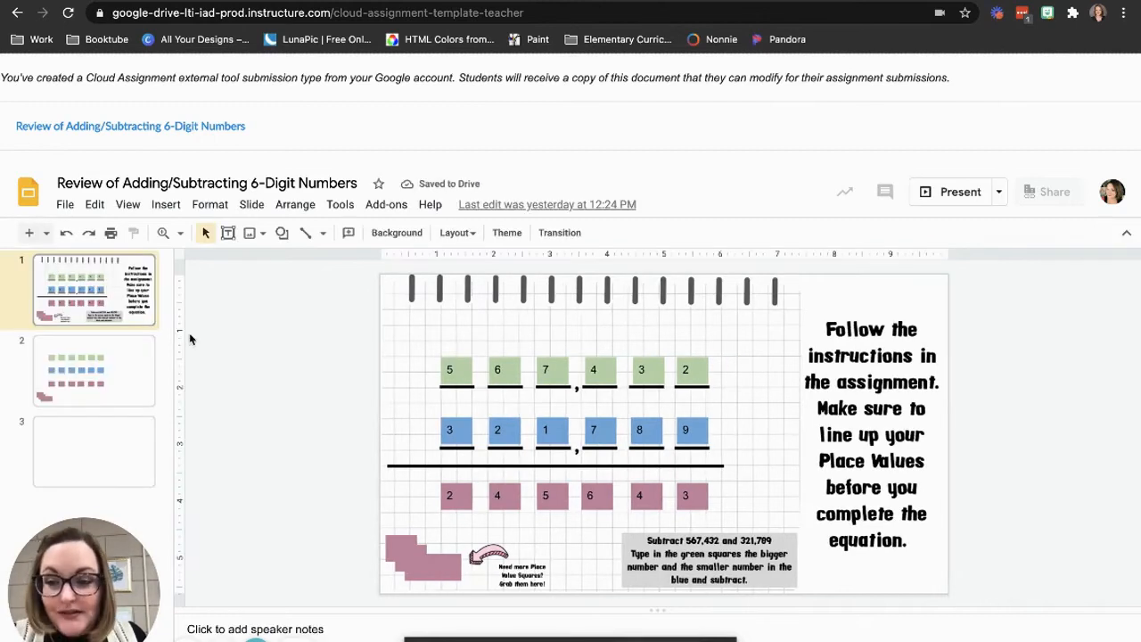
# Look through the three slides of the review assignment and return to the first slide.
pyautogui.click(91, 379)
pyautogui.click(98, 457)
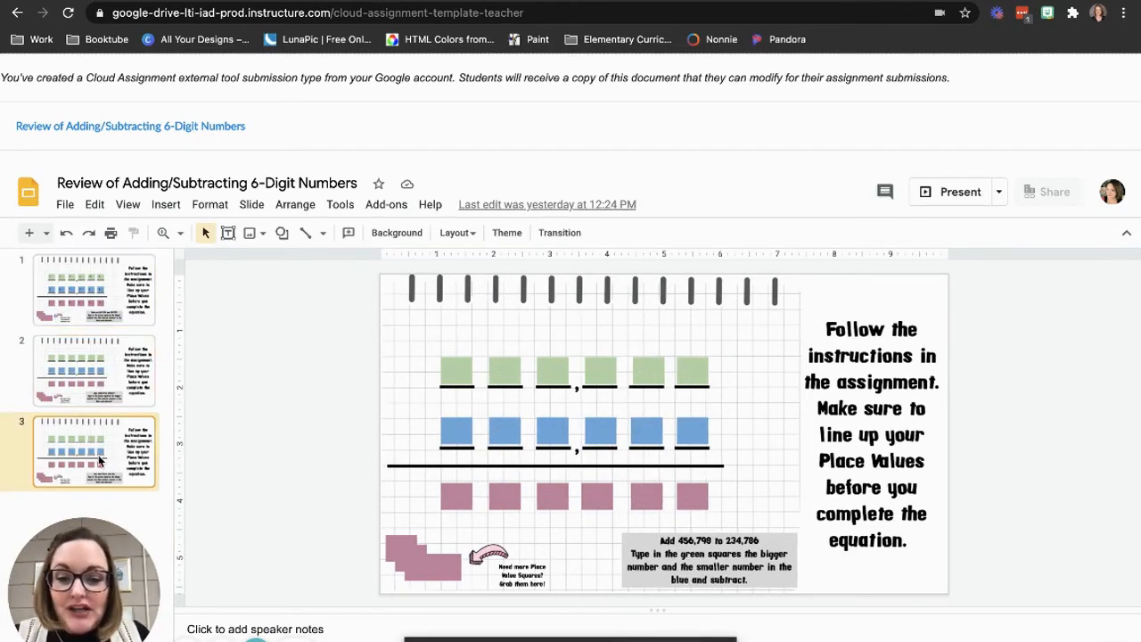
pyautogui.click(90, 365)
pyautogui.click(83, 296)
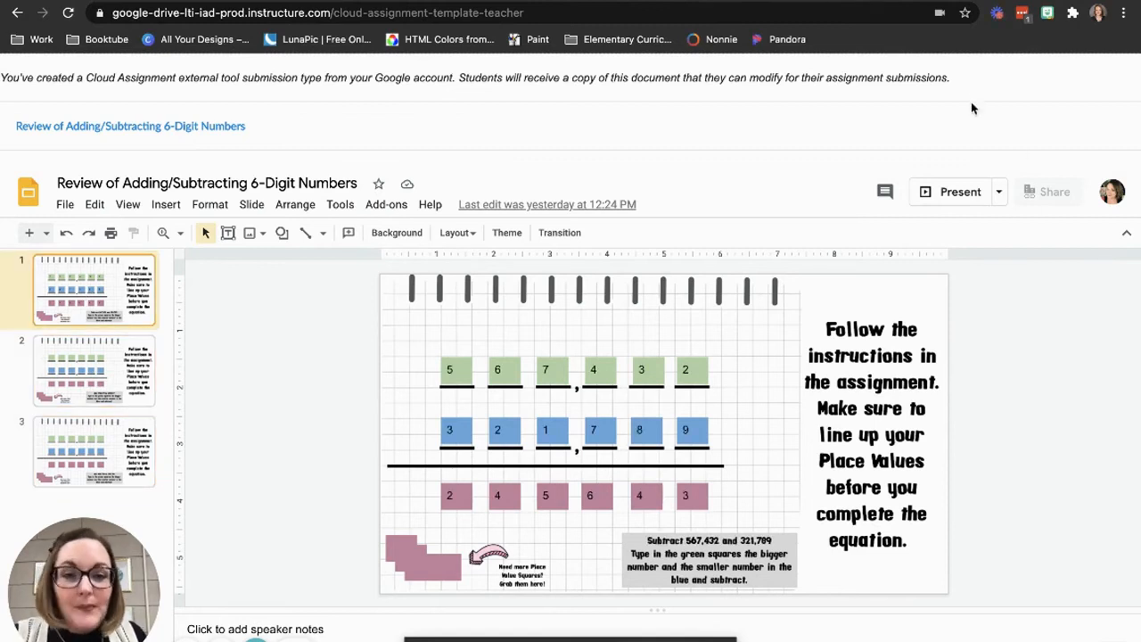
# Return to the review assignment in Canvas and advance to the +/− 6 Digit Numbers quiz.
pyautogui.hotkey('ctrl', 'shift', 'Tab')
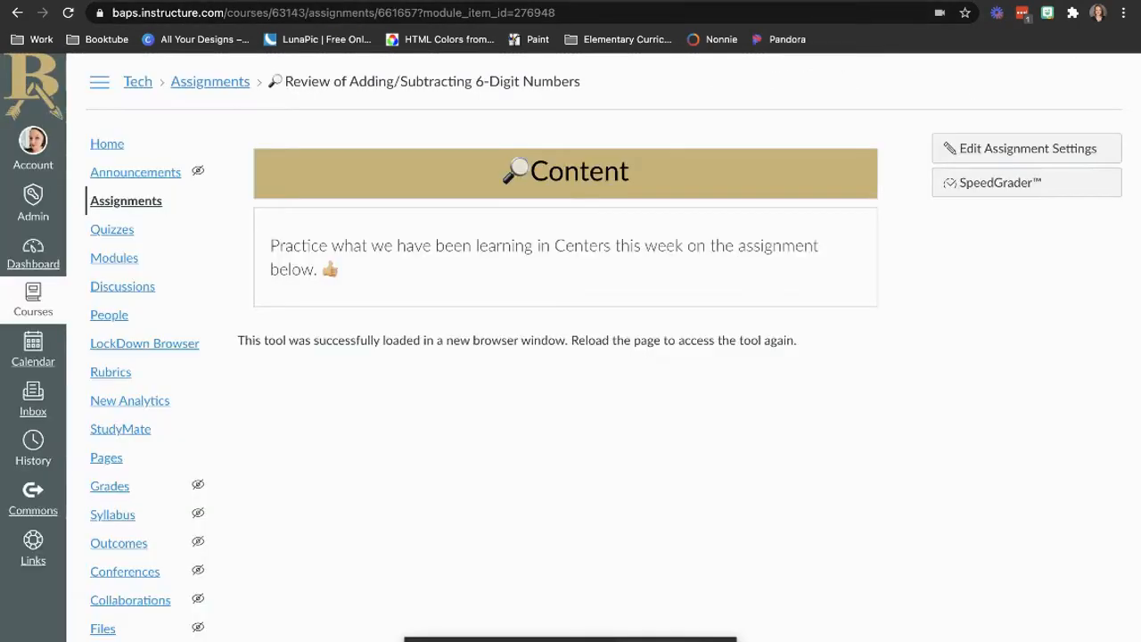
pyautogui.scroll(-2, 895, 558)
pyautogui.click(862, 639)
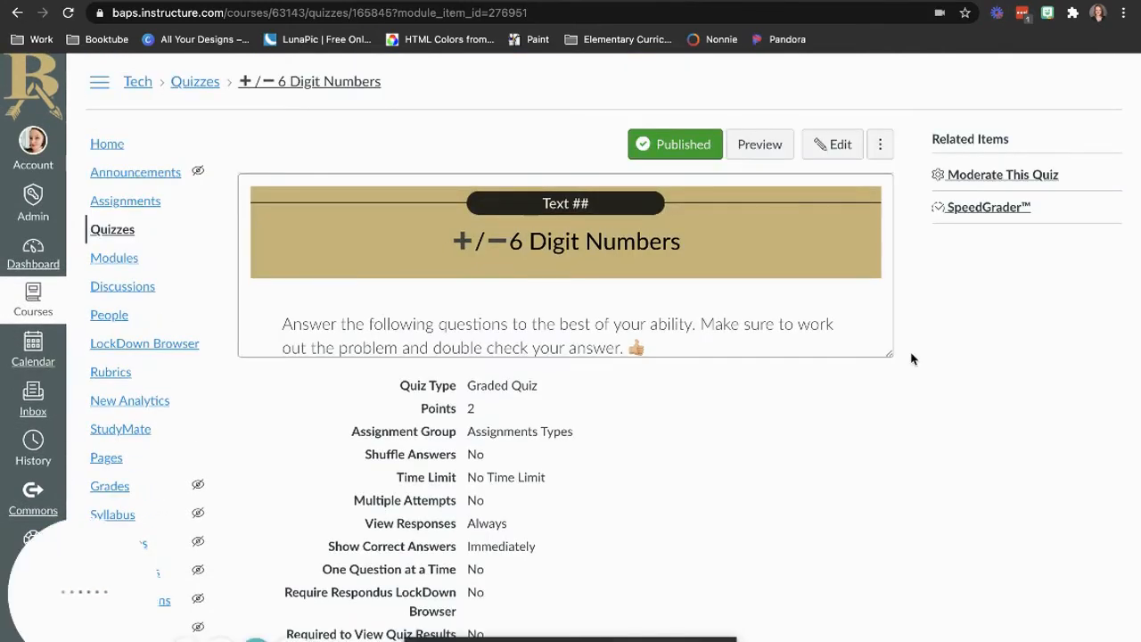
# Enlarge the quiz's instructions box and open the quiz preview.
pyautogui.moveTo(889, 356); pyautogui.dragTo(887, 502)
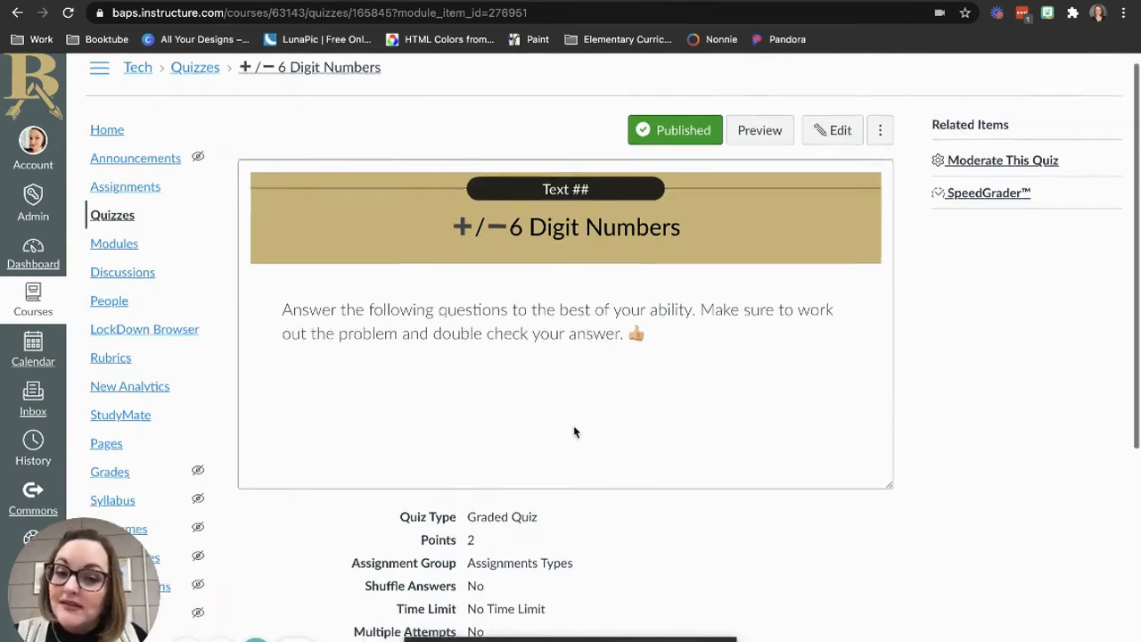
pyautogui.scroll(-5, 573, 434)
pyautogui.click(554, 565)
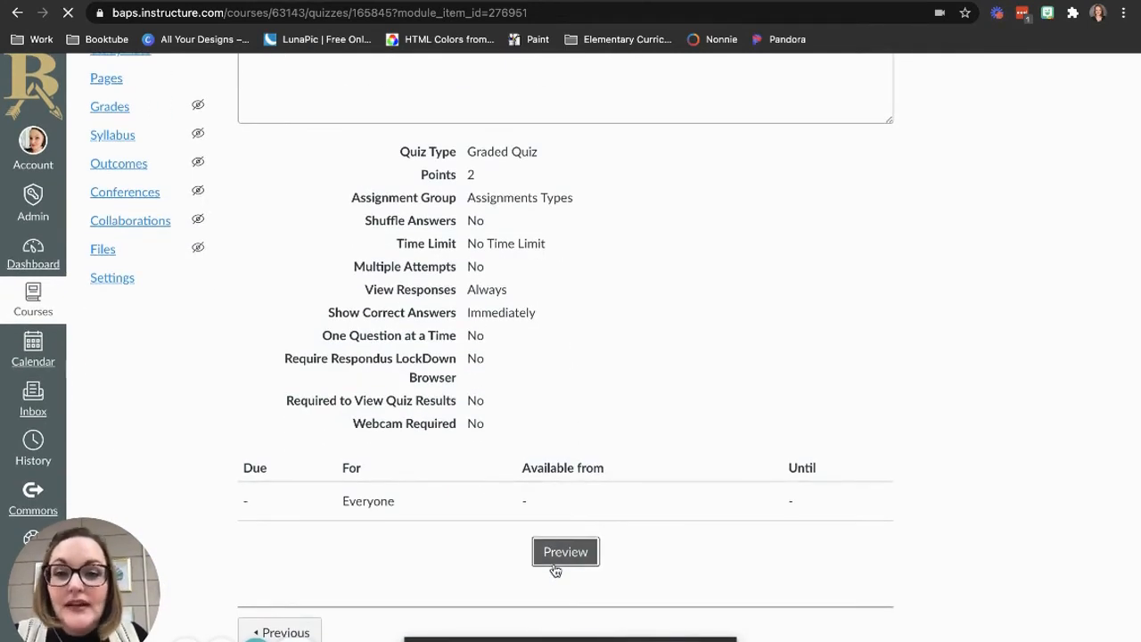
# Examine both questions and their answer fields in the quiz preview.
pyautogui.scroll(-4, 706, 445)
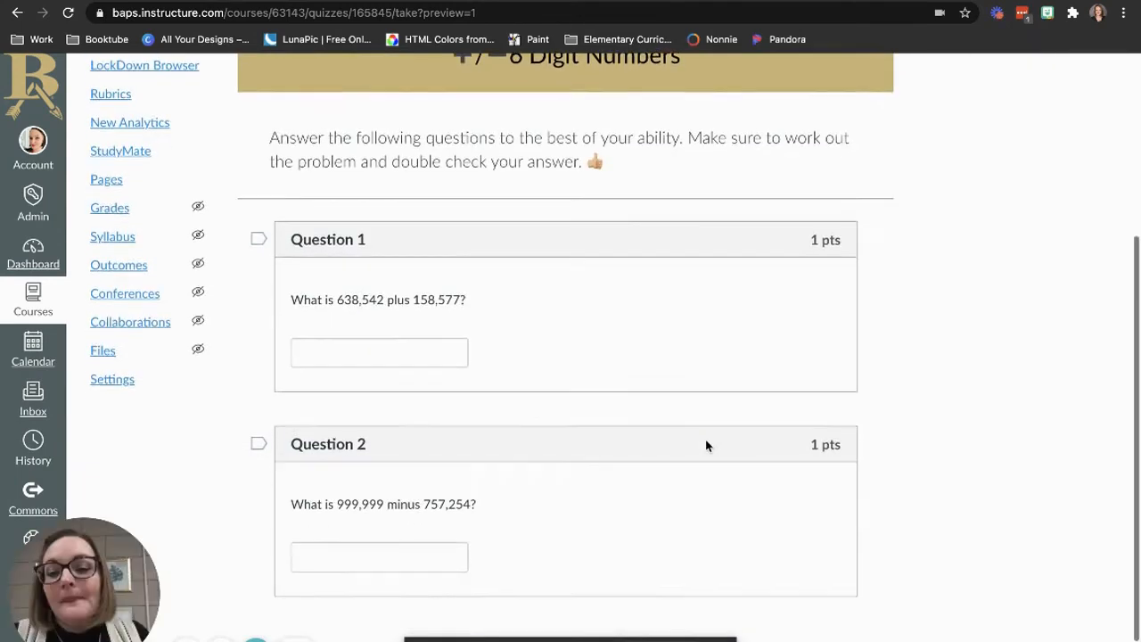
pyautogui.click(362, 296)
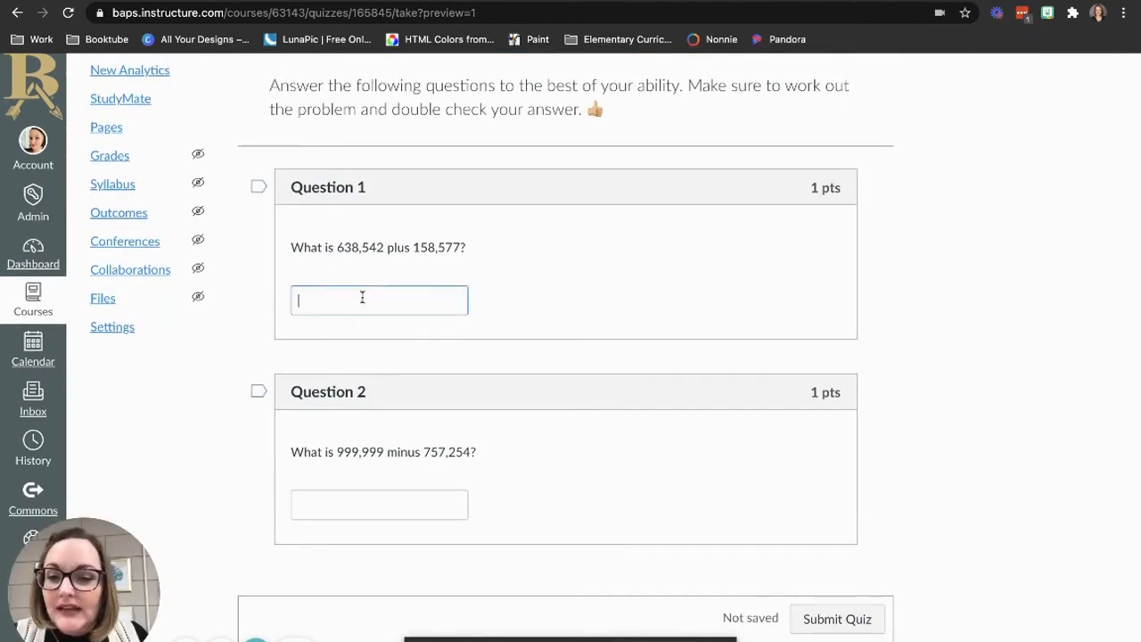
pyautogui.click(360, 500)
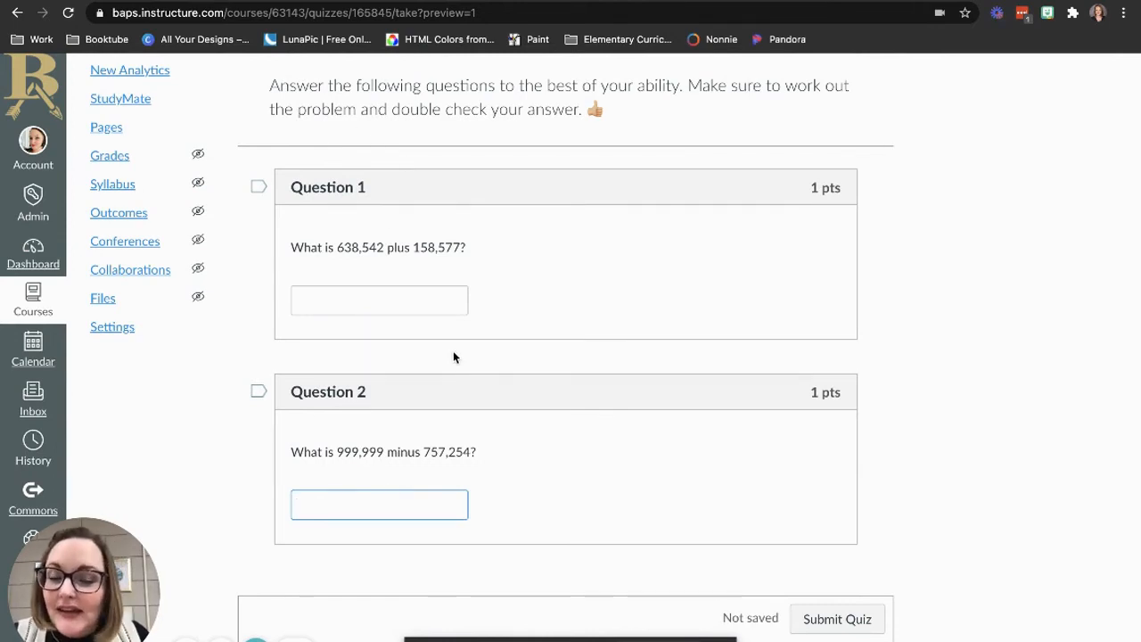
pyautogui.scroll(4, 616, 323)
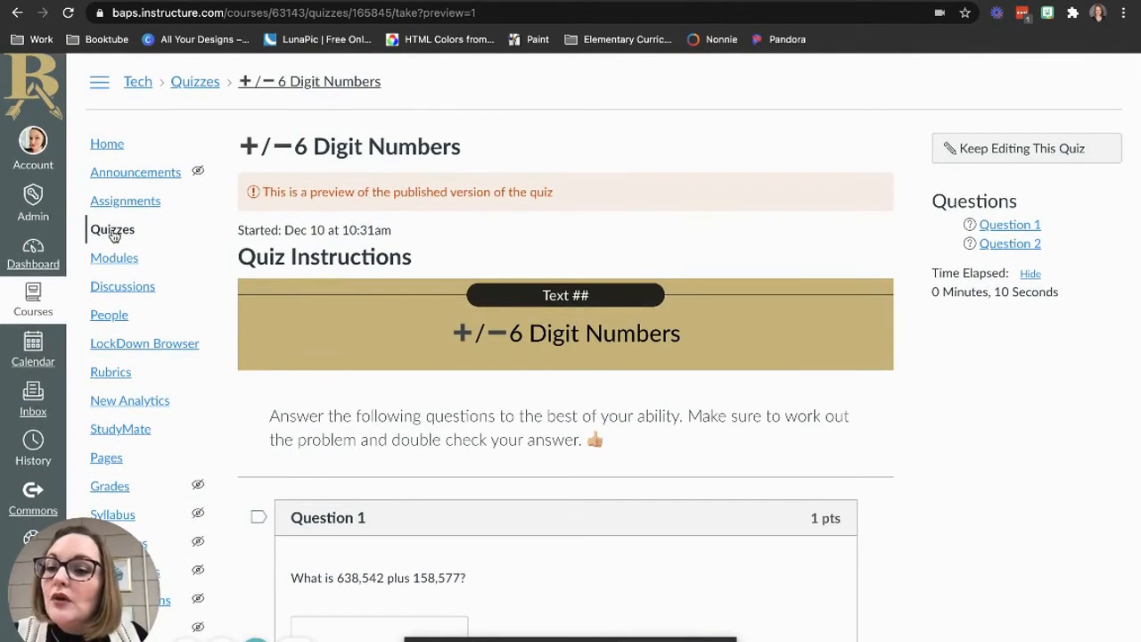
# Go to the course's modules and look over the Monday to Friday items of Place Value Station Groups 1 & 2.
pyautogui.click(117, 259)
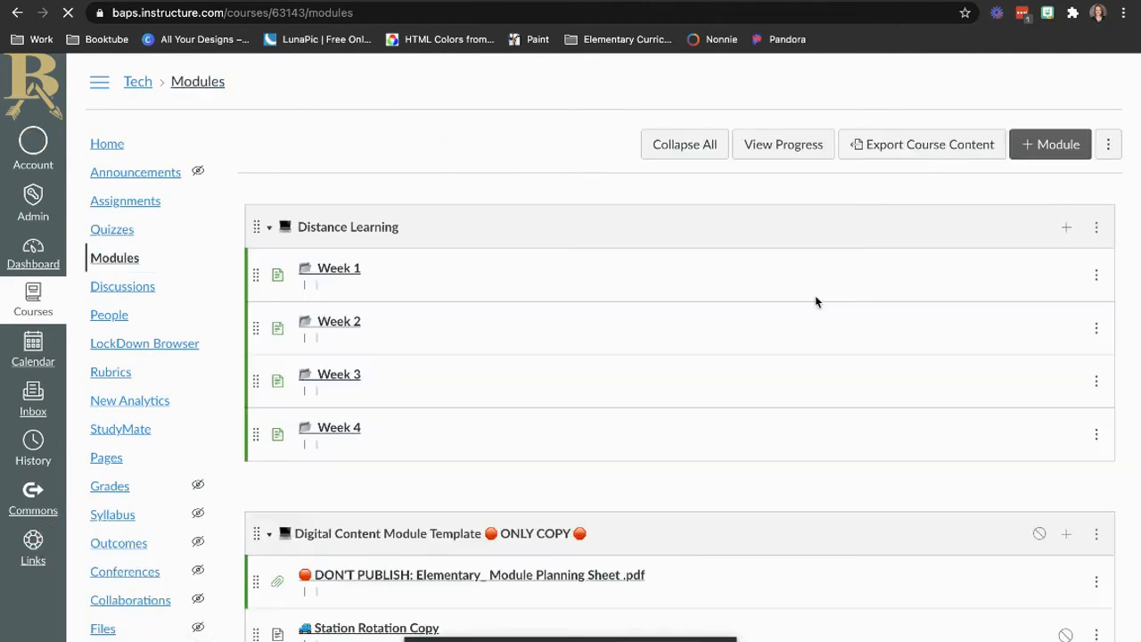
pyautogui.scroll(-5, 814, 302)
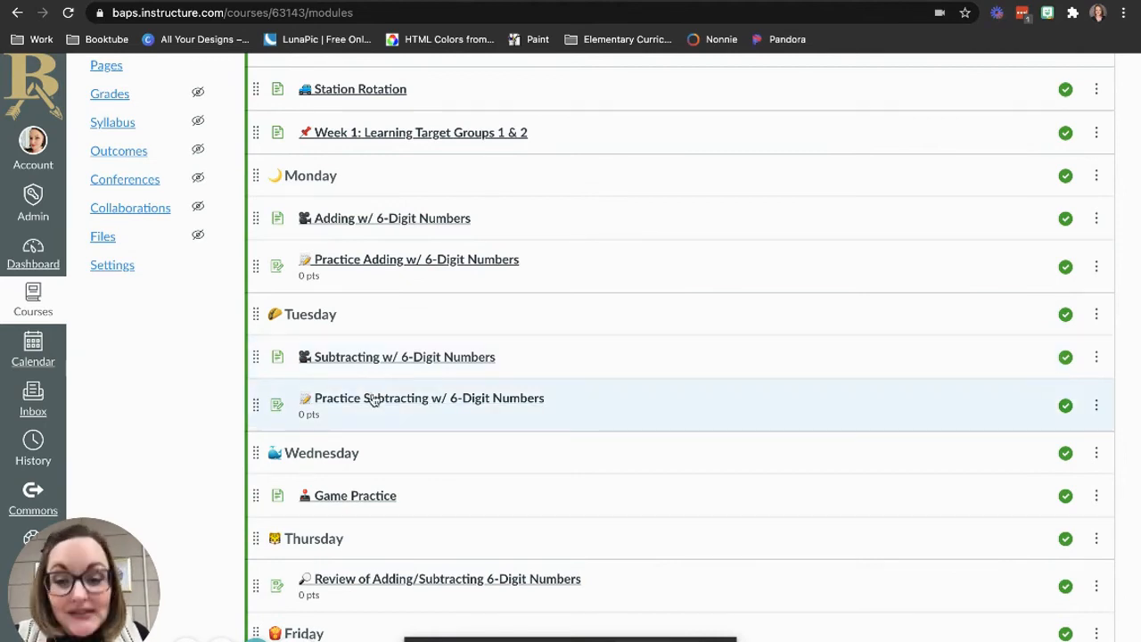
pyautogui.scroll(-3, 382, 401)
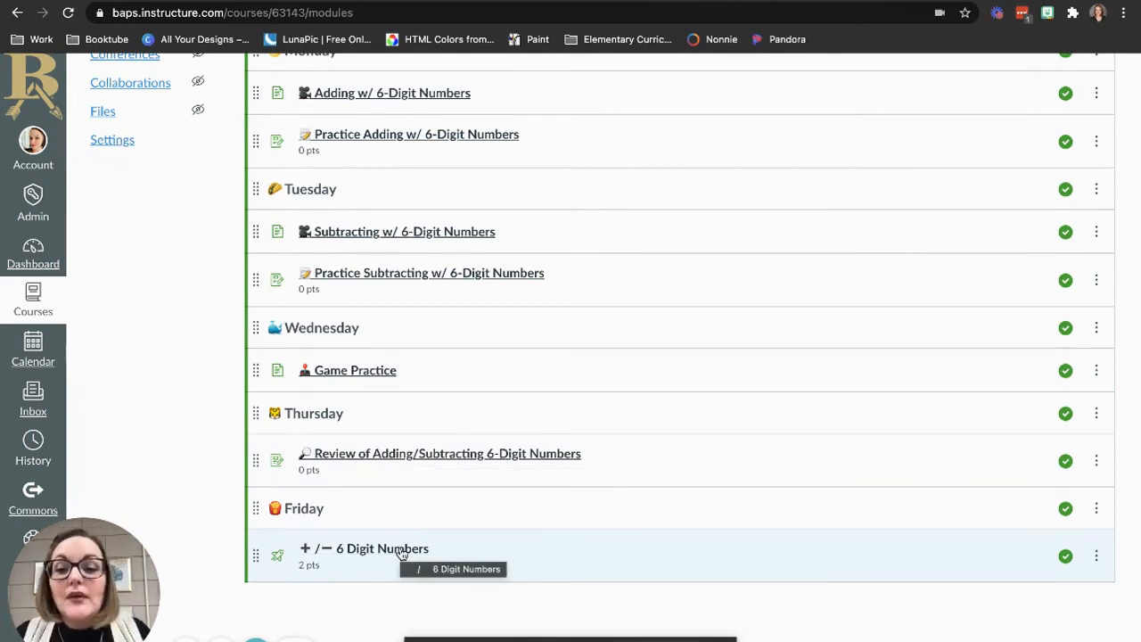
pyautogui.scroll(5, 675, 505)
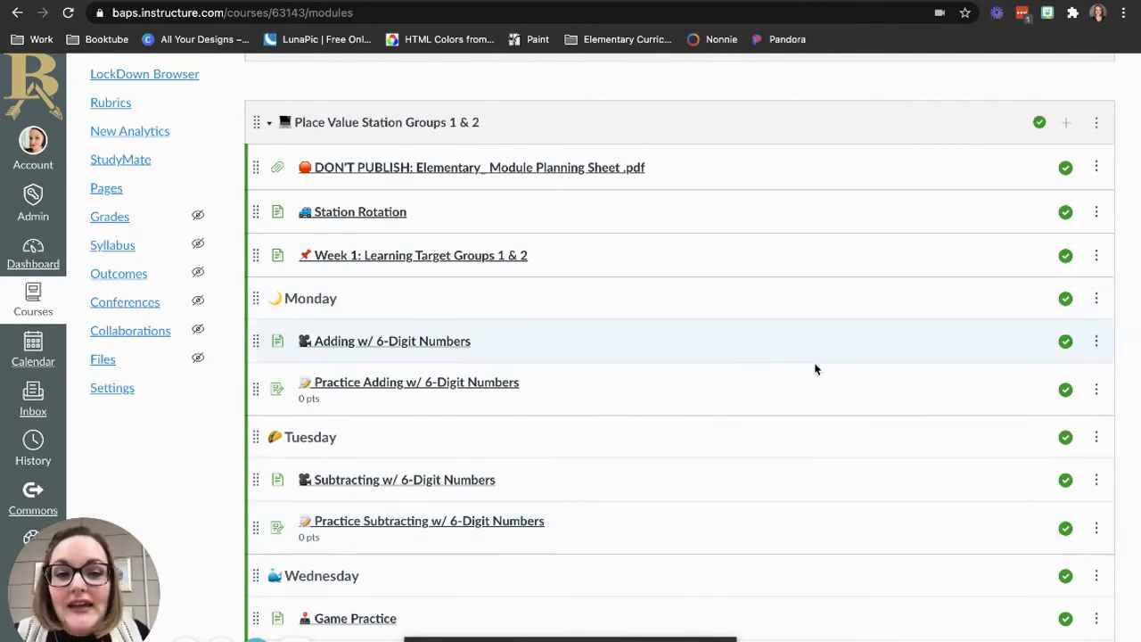
pyautogui.scroll(-3, 535, 433)
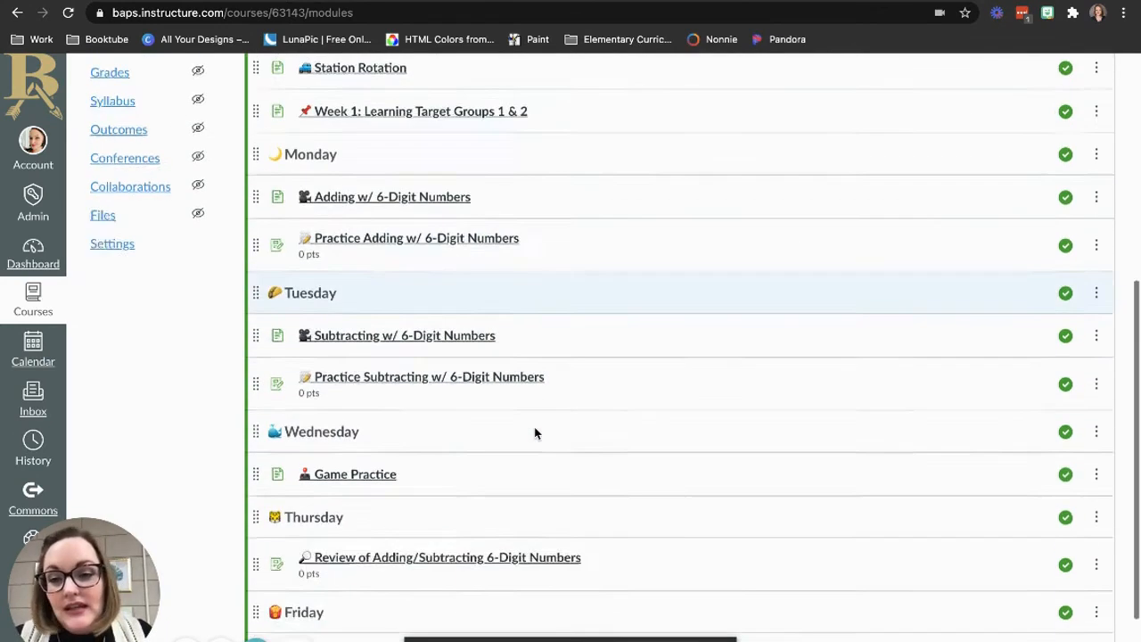
pyautogui.scroll(-2, 535, 434)
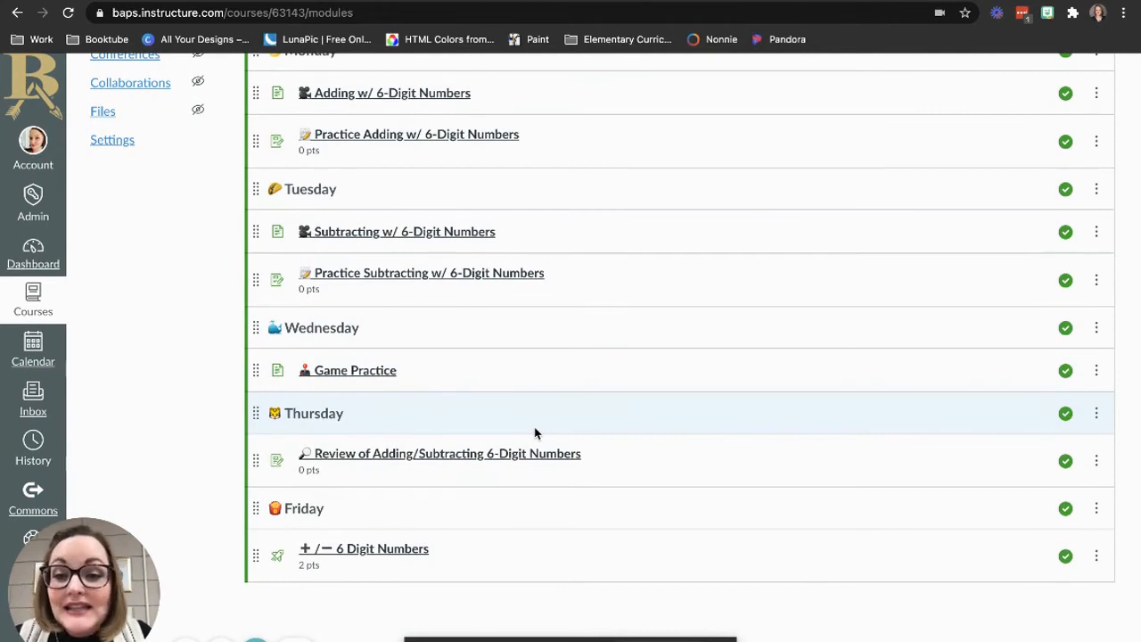
pyautogui.scroll(10, 535, 433)
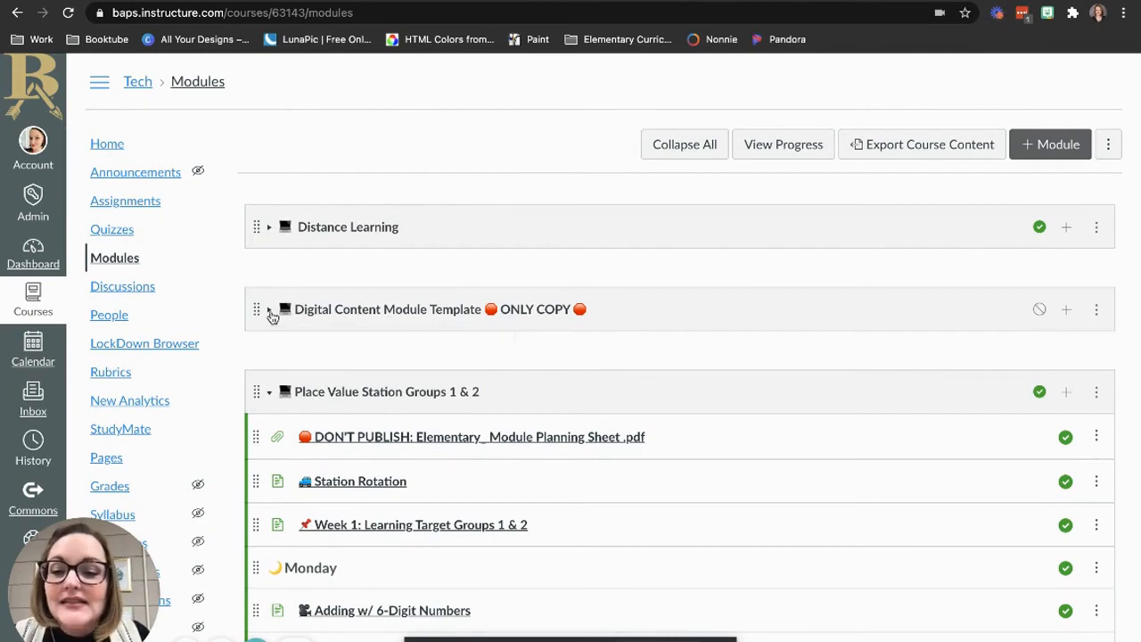
# Expand the Digital Content Module Template, look over its weekday items, and view its Duplicate option without using it.
pyautogui.click(271, 313)
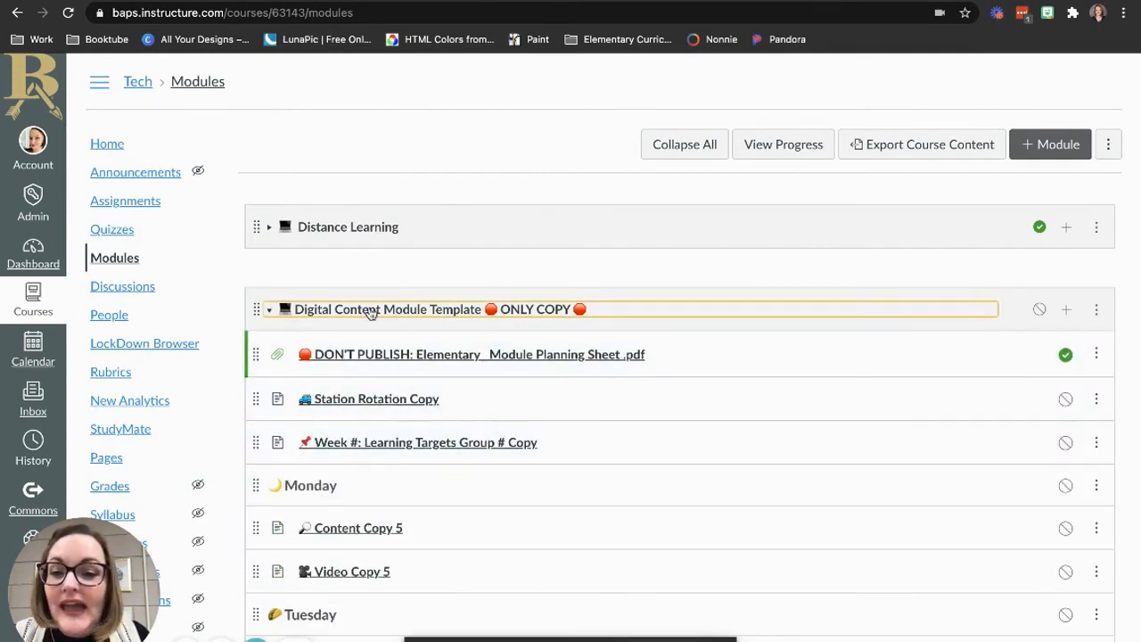
pyautogui.scroll(-6, 505, 332)
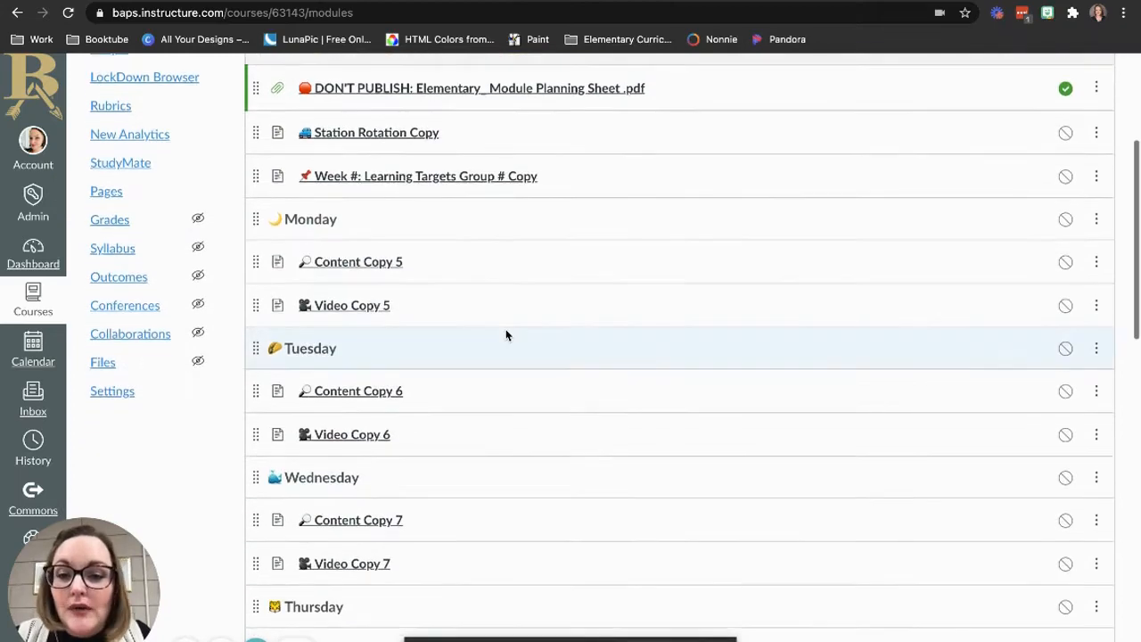
pyautogui.scroll(4, 505, 335)
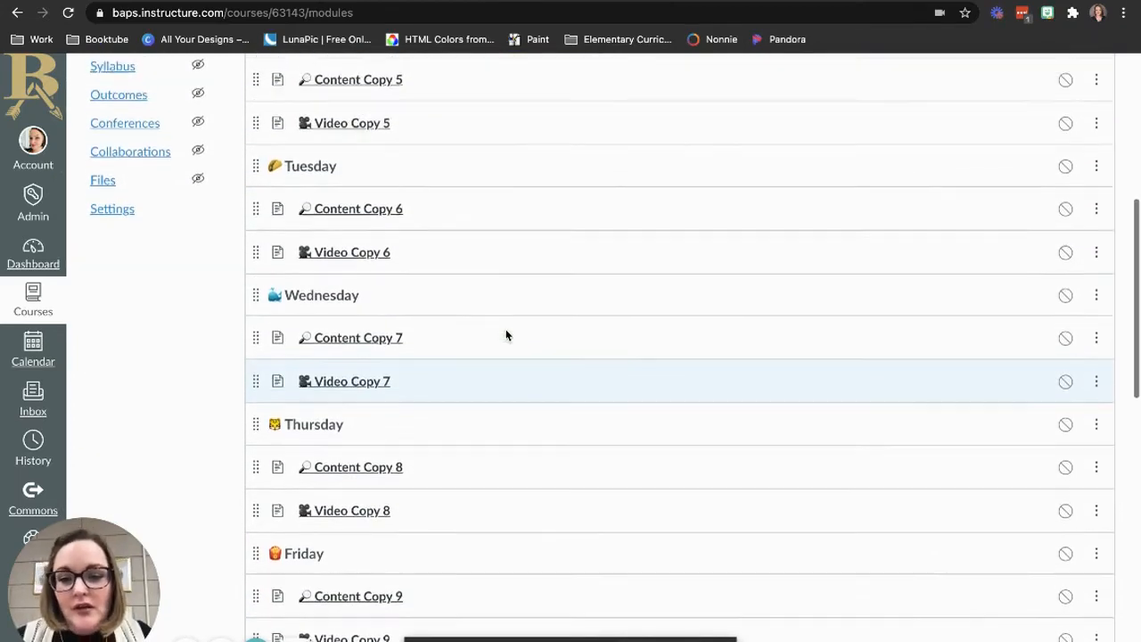
pyautogui.scroll(1, 506, 335)
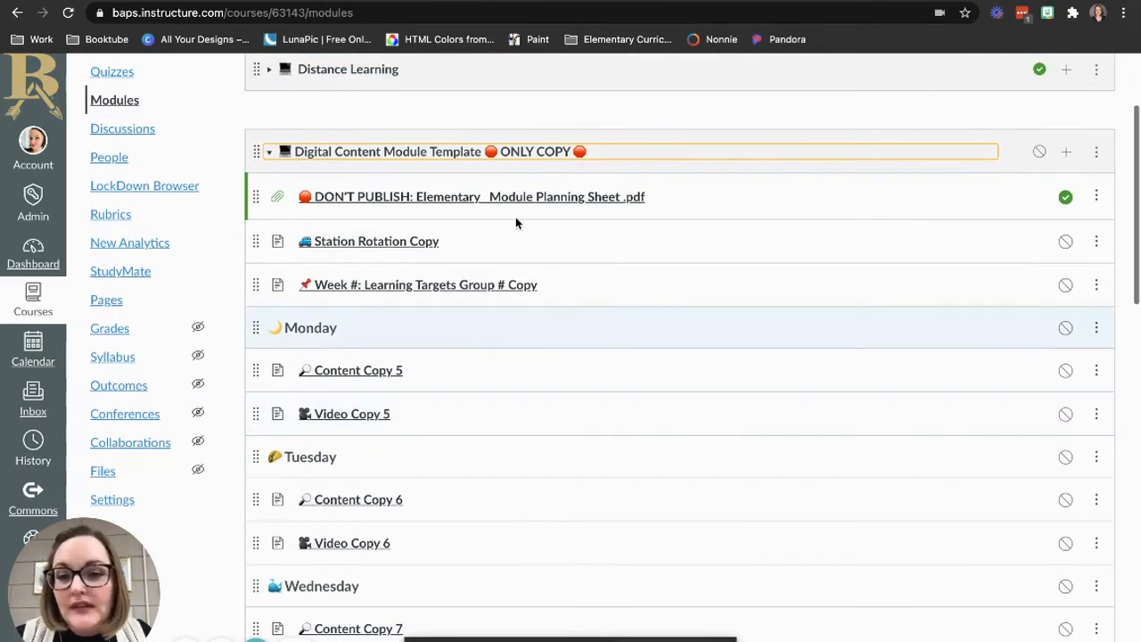
pyautogui.click(1097, 154)
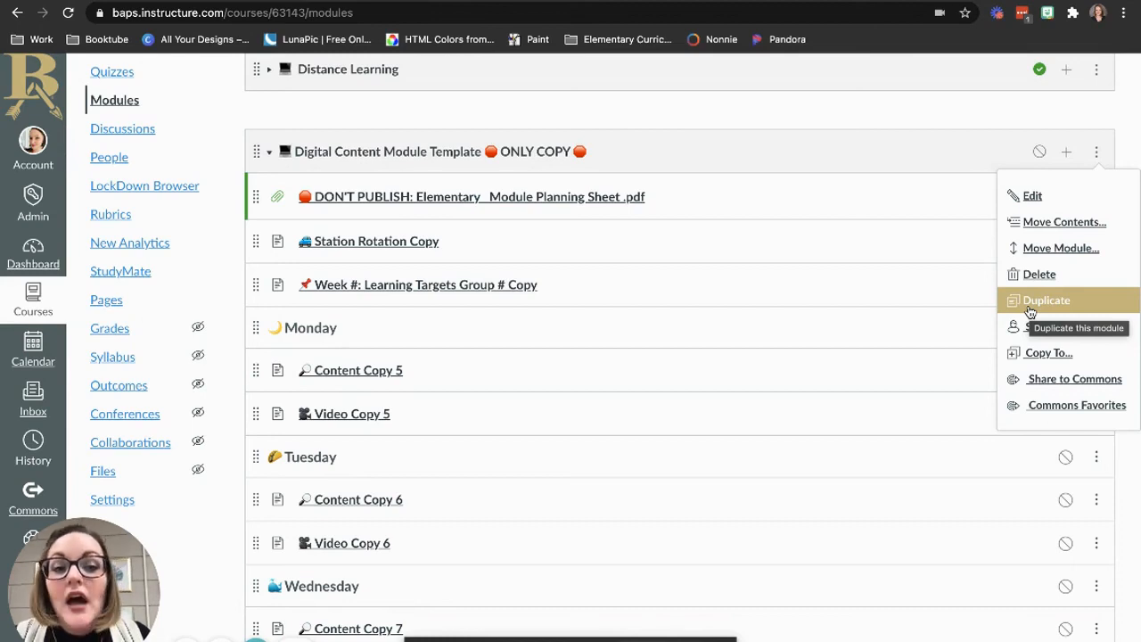
pyautogui.click(751, 112)
# Collapse the Place Value Station Groups 1 & 2 module and the Digital Content Module Template.
pyautogui.scroll(-6, 747, 347)
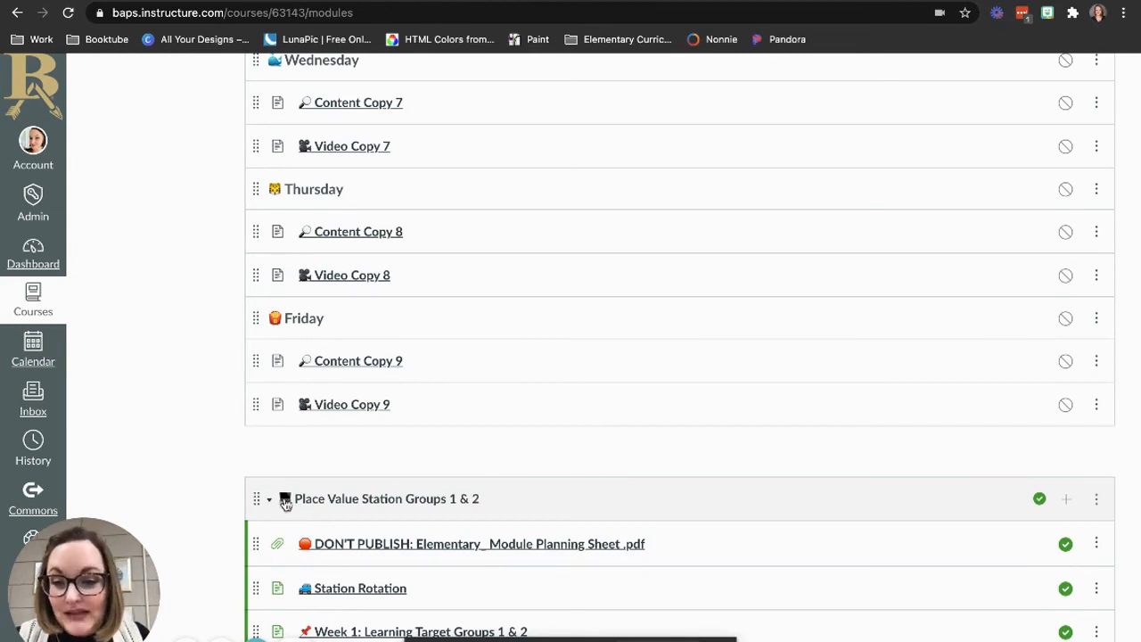
pyautogui.scroll(-3, 216, 432)
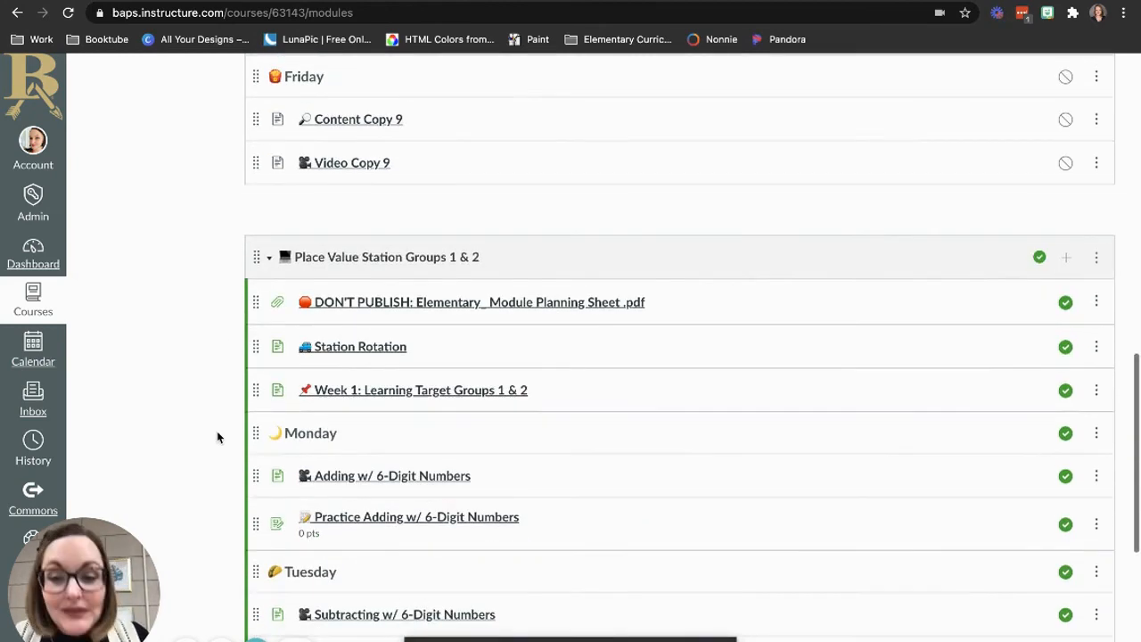
pyautogui.click(269, 260)
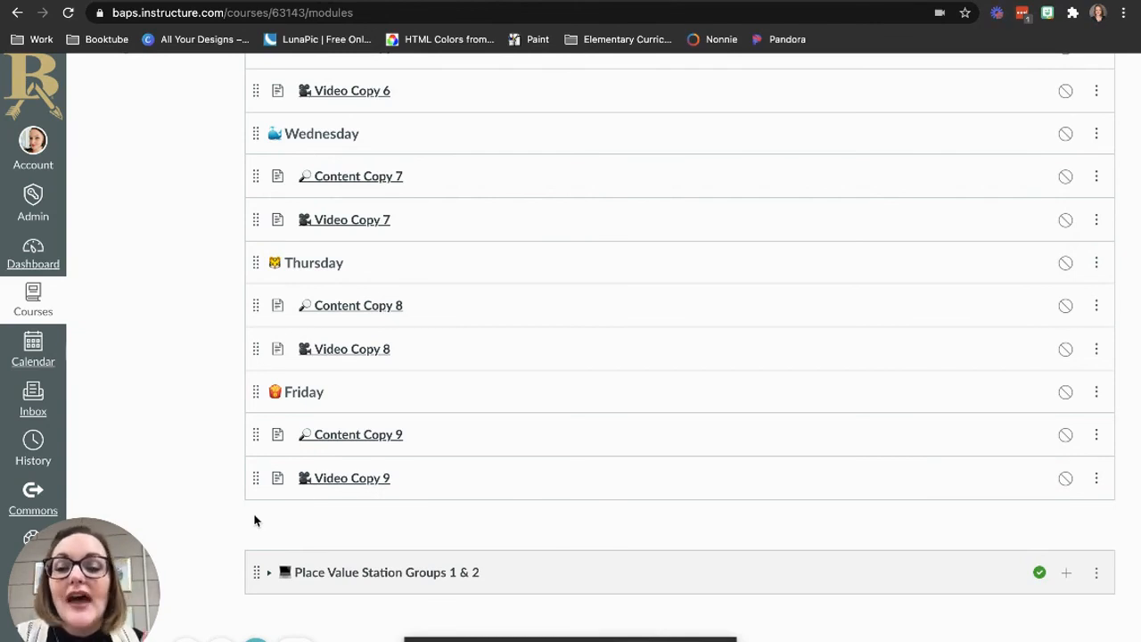
pyautogui.scroll(5, 255, 521)
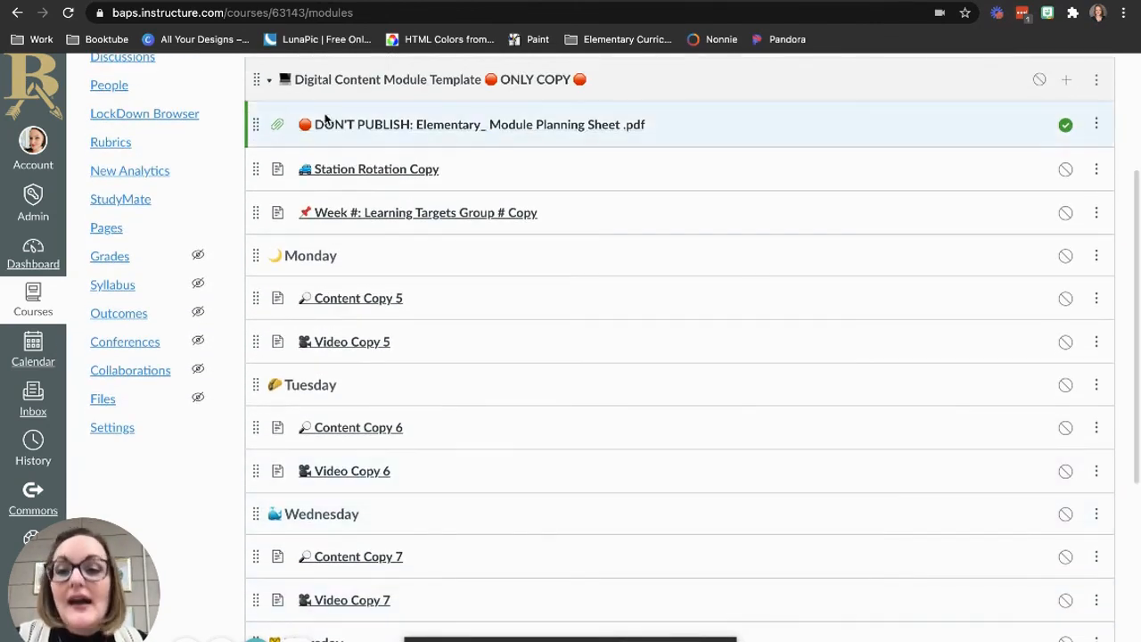
pyautogui.click(268, 79)
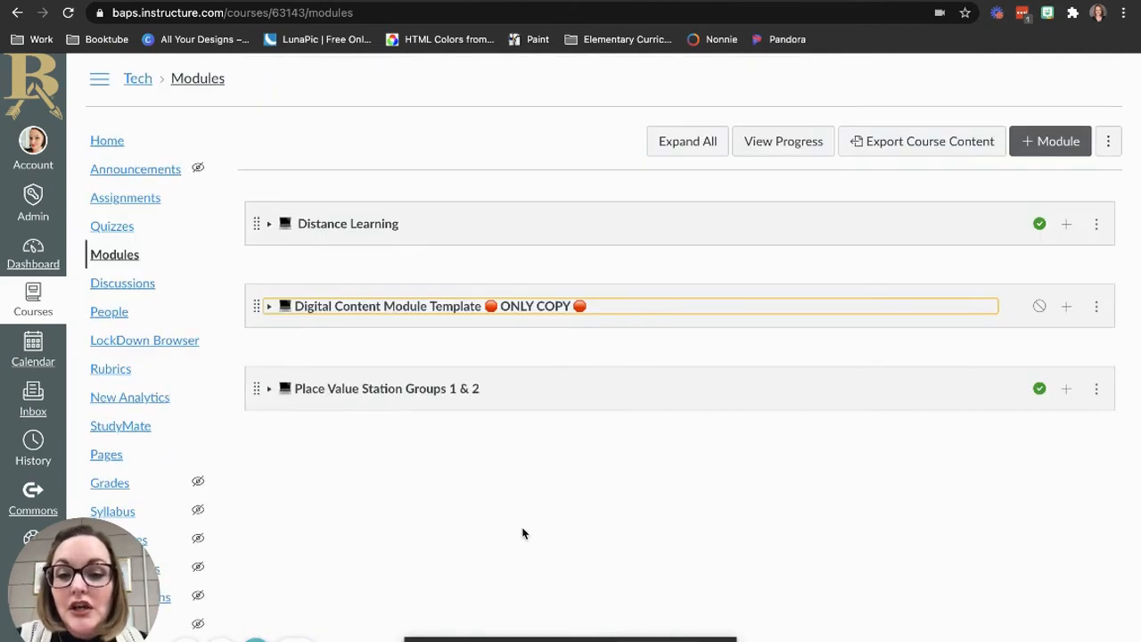